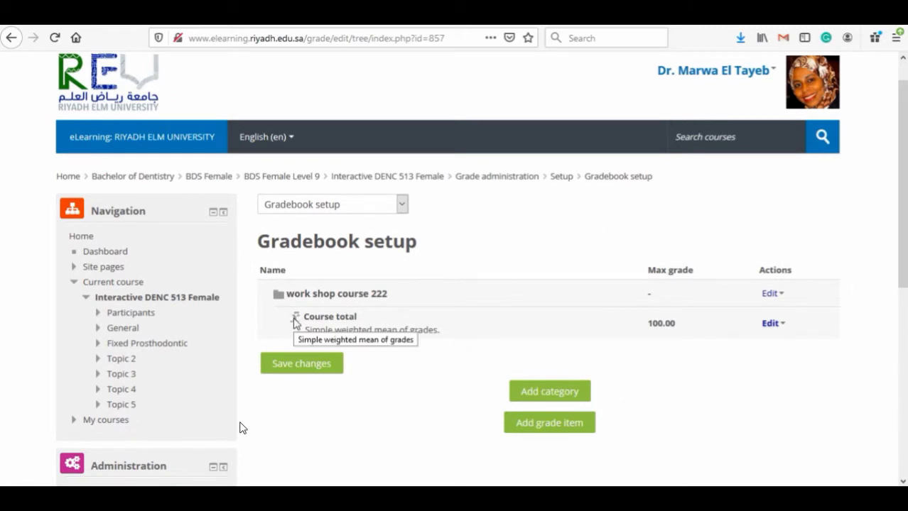
# Step: Start a new grade category in the gradebook and name it QUIZ
pyautogui.click(542, 394)
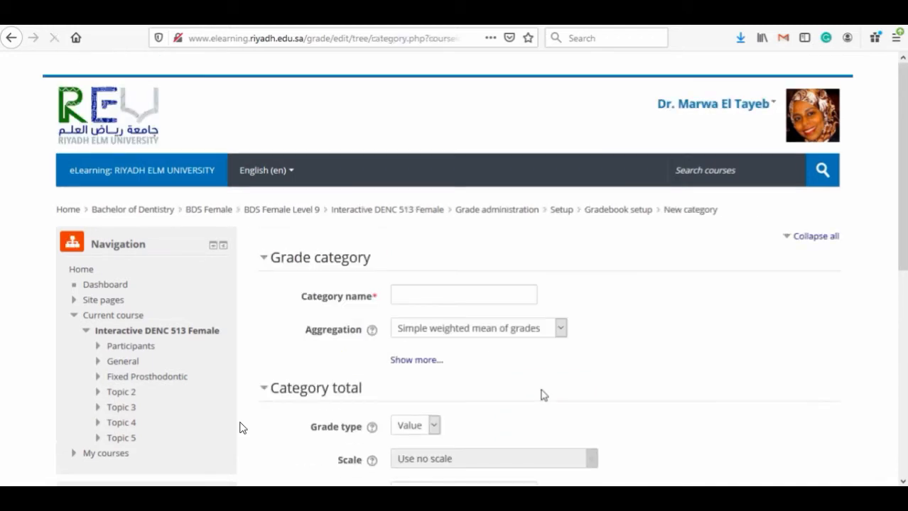
pyautogui.click(407, 296)
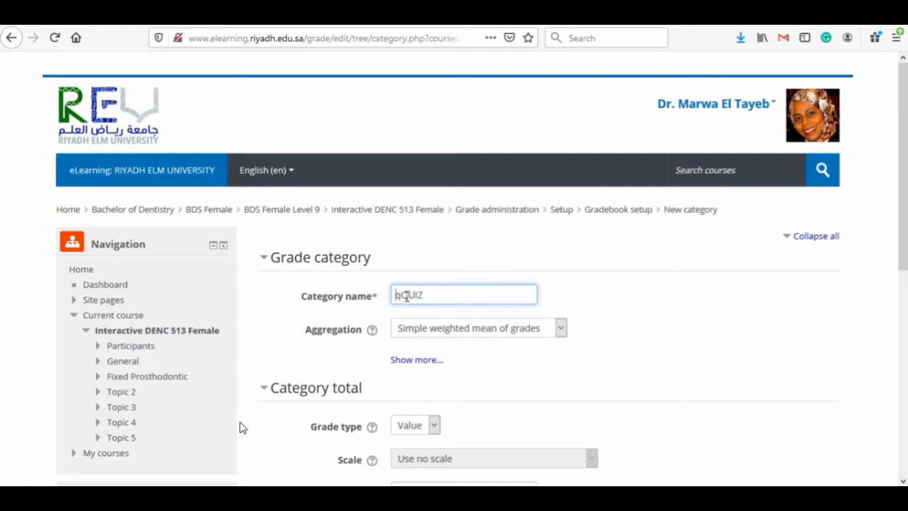
pyautogui.press('BackSpace')
# Step: Read the help explanation of the aggregation methods for the grade category
pyautogui.click(371, 331)
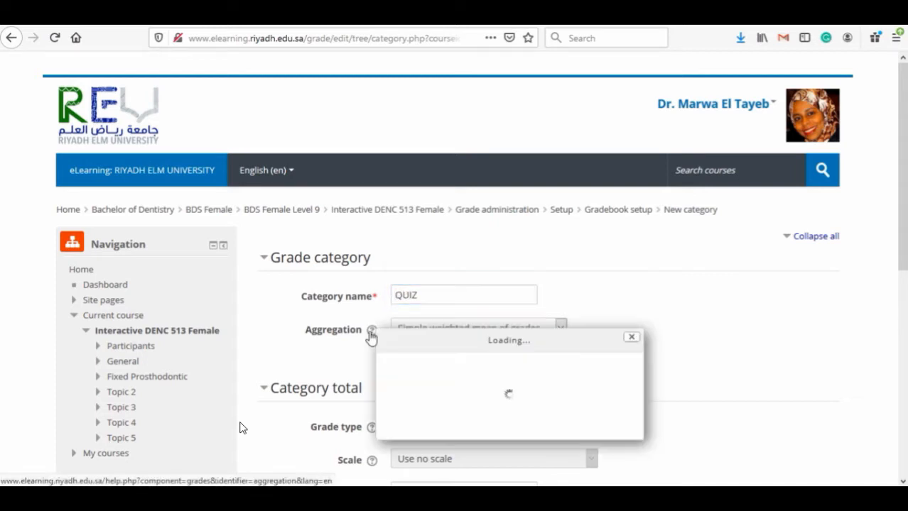
pyautogui.click(241, 428)
pyautogui.scroll(-3, 240, 428)
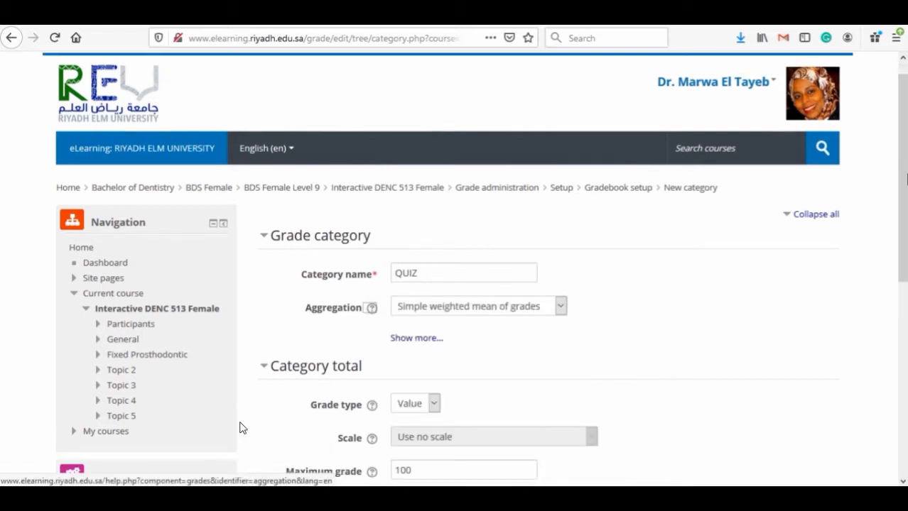
pyautogui.scroll(-2, 240, 427)
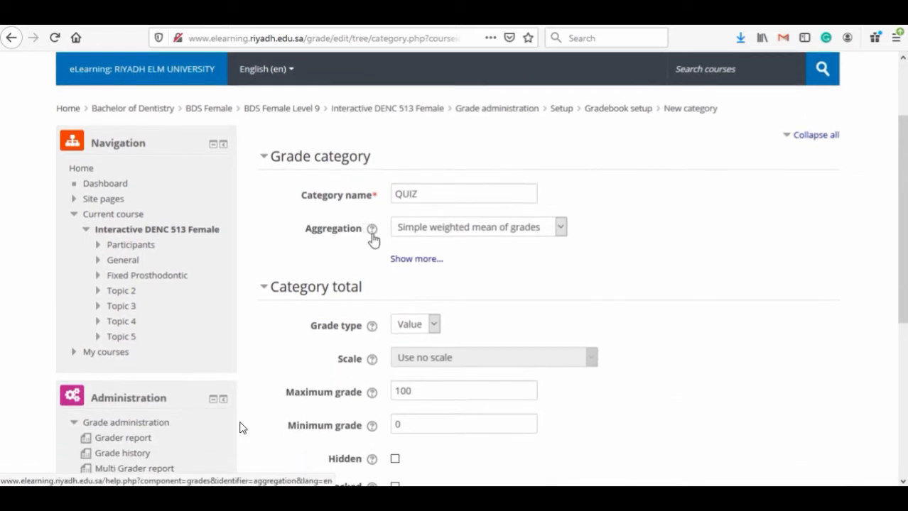
pyautogui.click(371, 230)
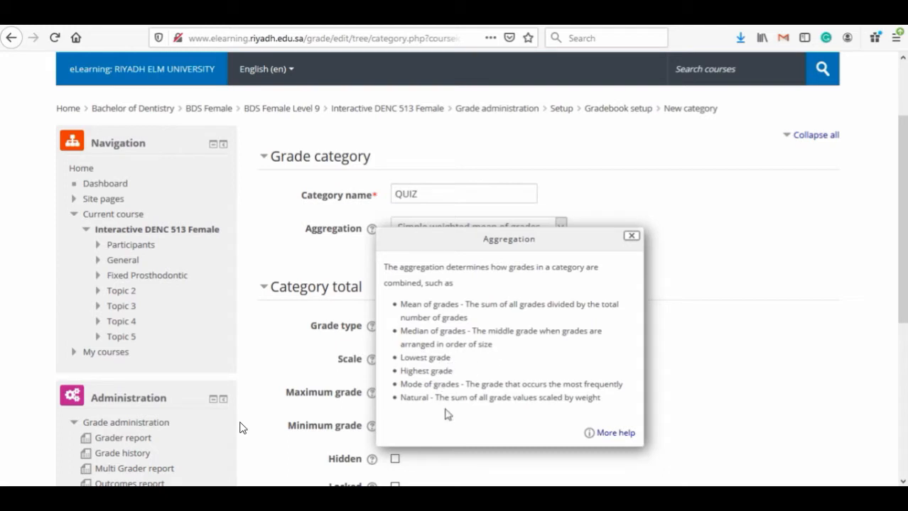
pyautogui.click(632, 238)
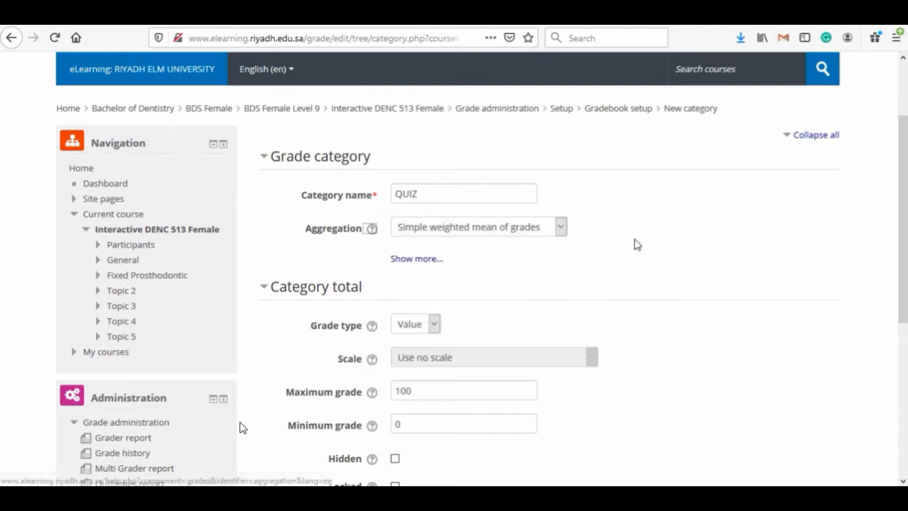
# Step: Set the QUIZ category's aggregation to Mean of grades and turn off Exclude empty grades
pyautogui.click(561, 228)
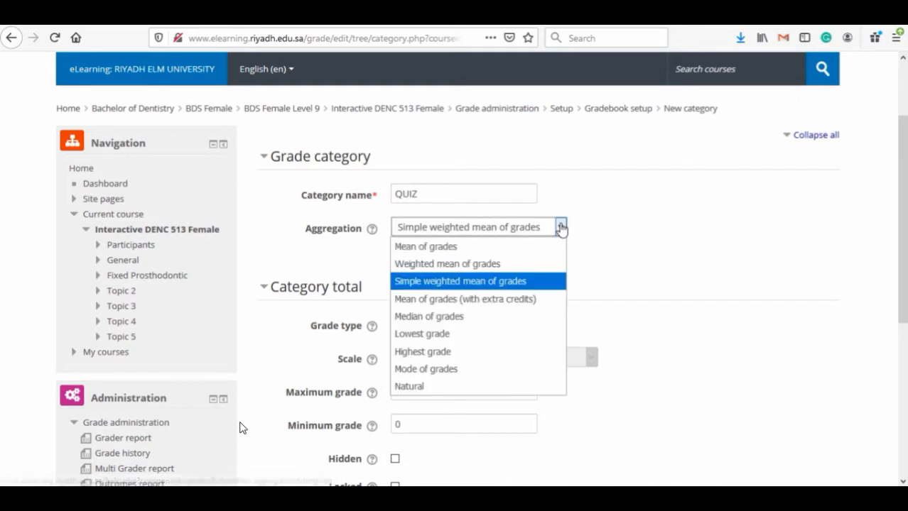
pyautogui.click(422, 247)
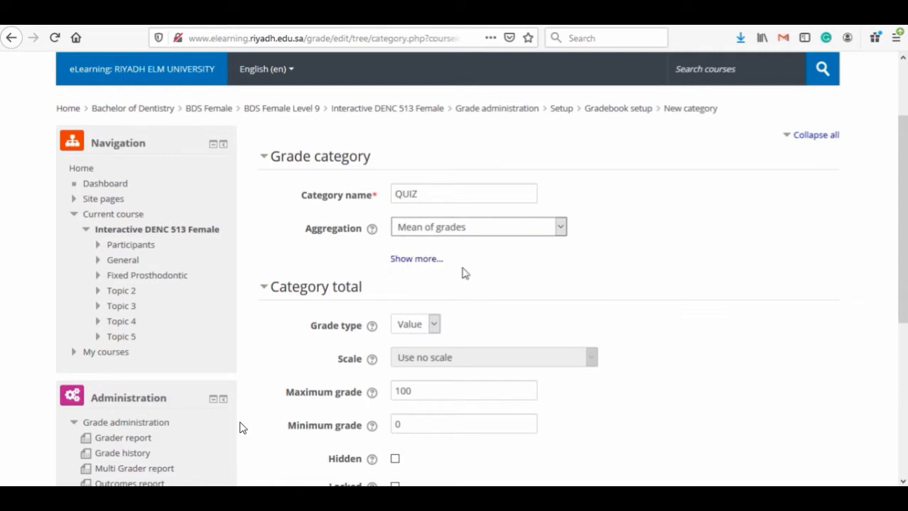
pyautogui.click(418, 260)
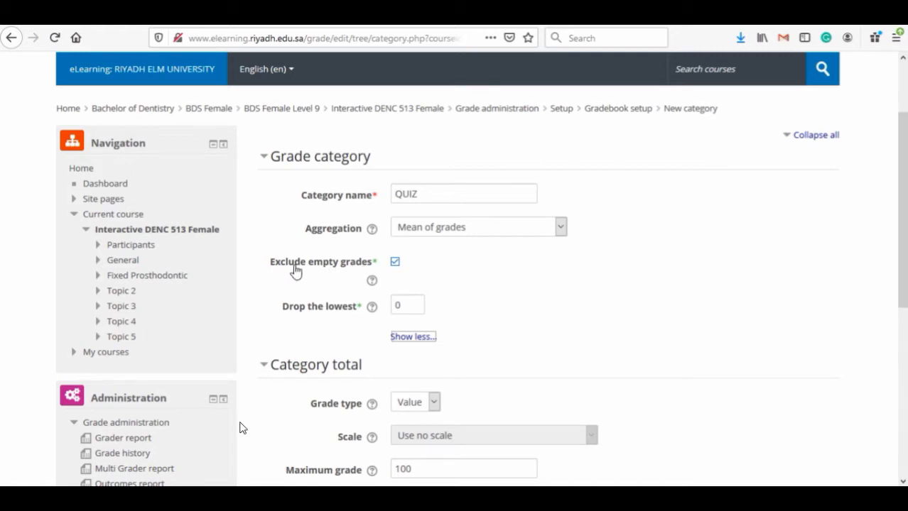
pyautogui.click(396, 263)
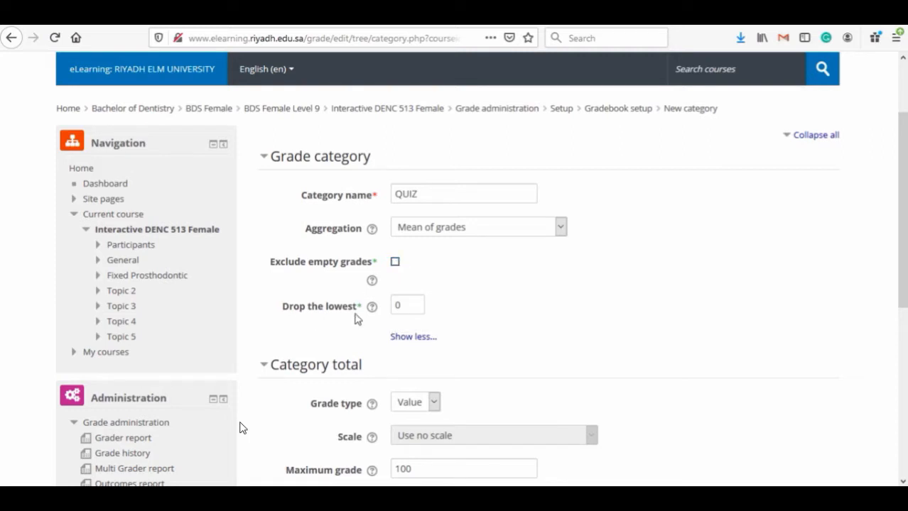
# Step: Set the QUIZ category to drop the lowest 1 grade and give its total a maximum grade of 10
pyautogui.click(406, 307)
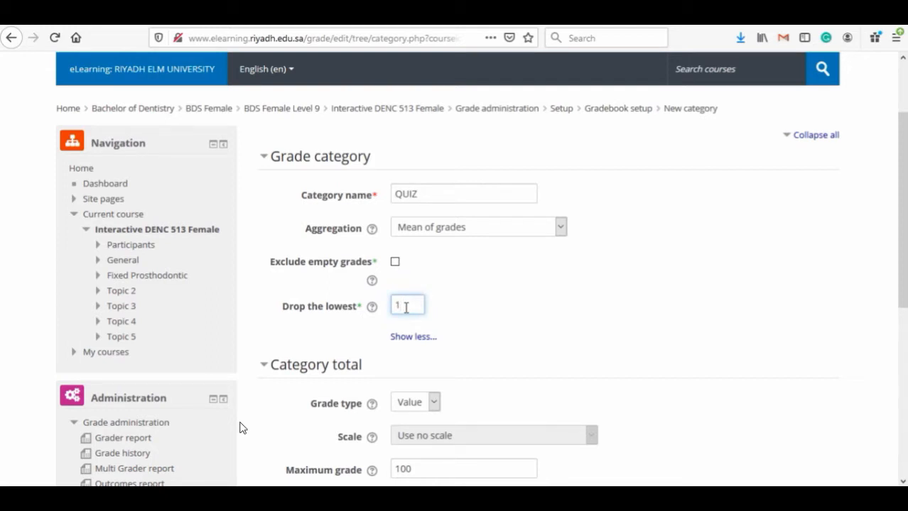
pyautogui.moveTo(902, 213); pyautogui.dragTo(902, 230)
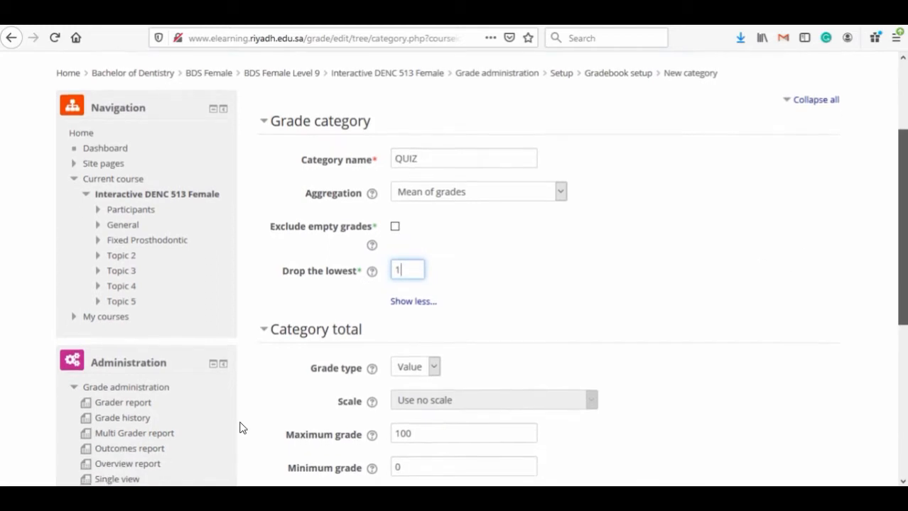
pyautogui.scroll(-3, 240, 428)
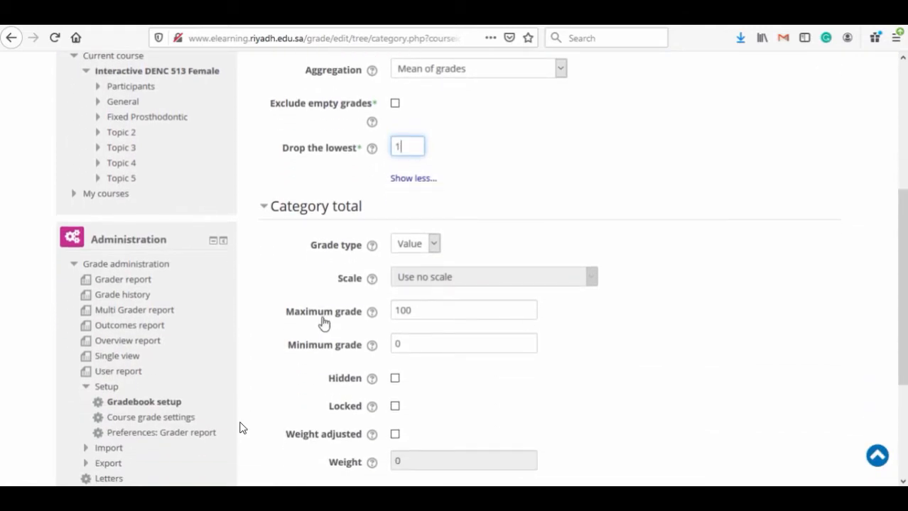
pyautogui.click(414, 309)
pyautogui.press('BackSpace')
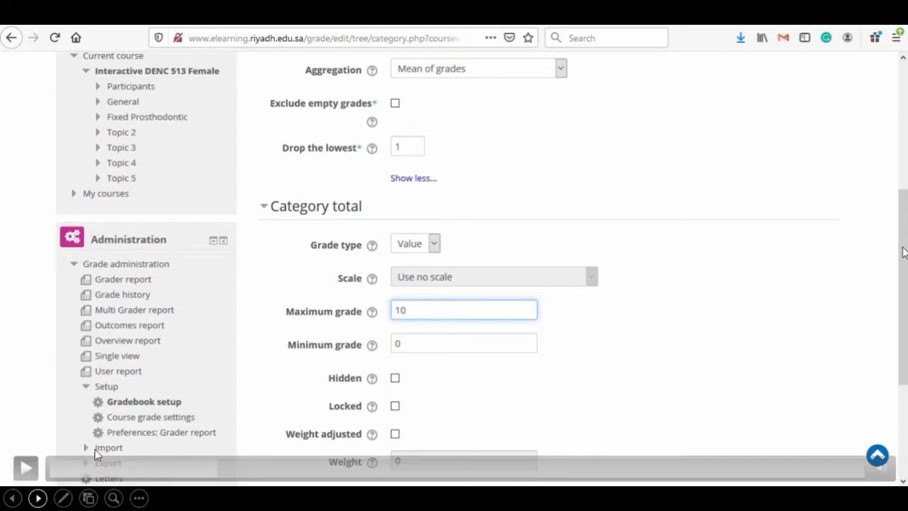
pyautogui.click(27, 470)
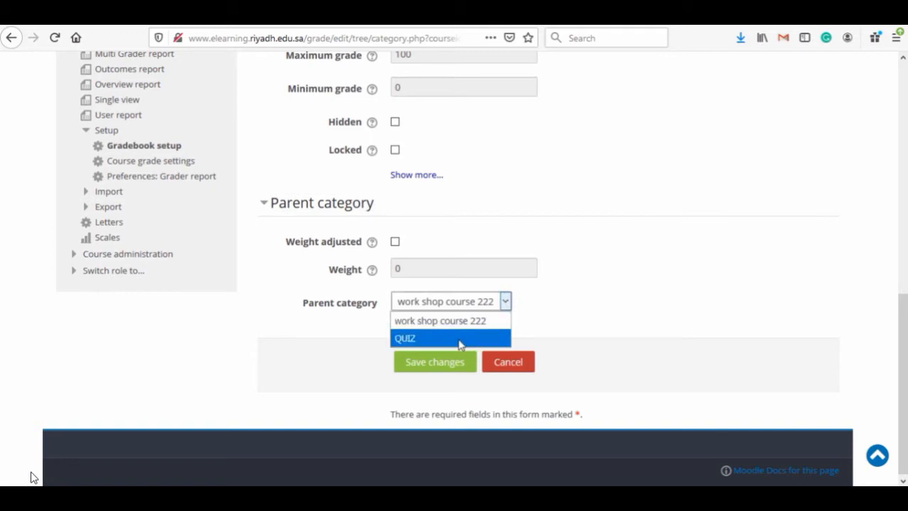
# Step: Choose work shop course 222 as the COMPETENCY category's parent category and save the changes
pyautogui.click(452, 324)
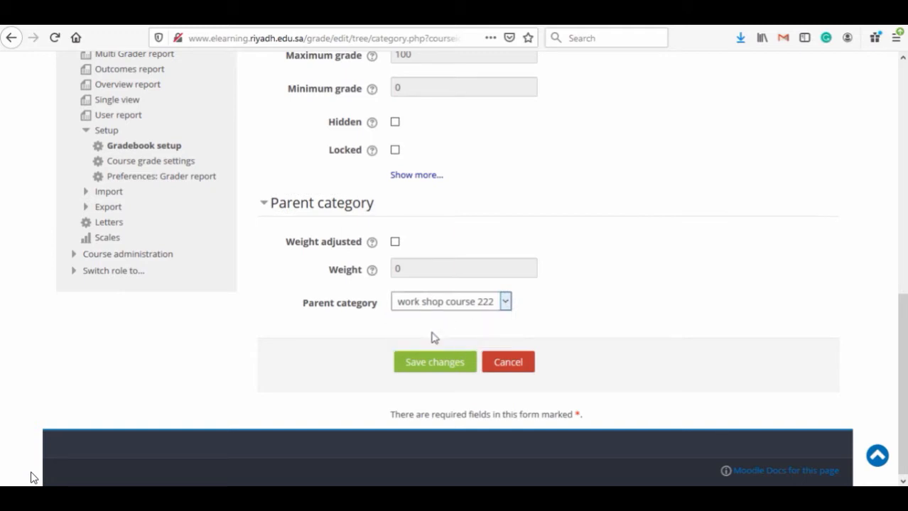
pyautogui.click(427, 366)
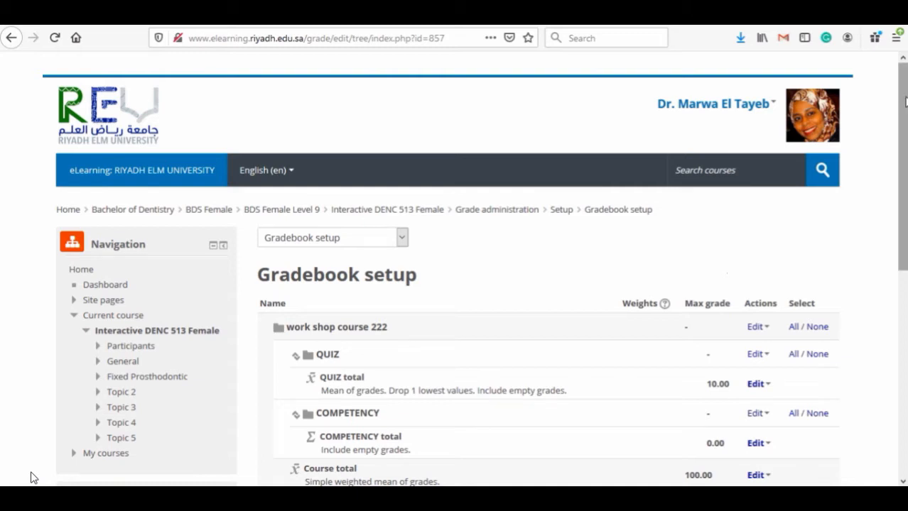
# Step: Start another grade category in the gradebook and name it LAB TASK
pyautogui.moveTo(904, 102); pyautogui.dragTo(904, 176)
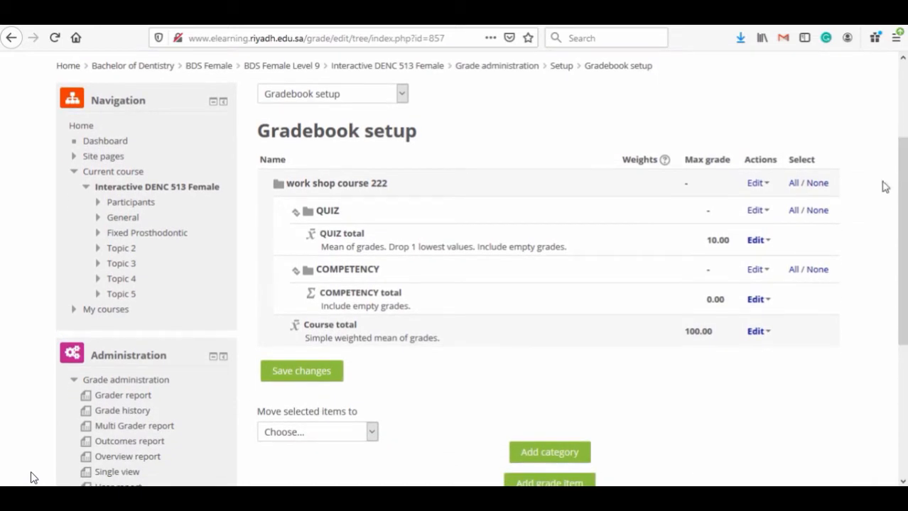
pyautogui.click(551, 453)
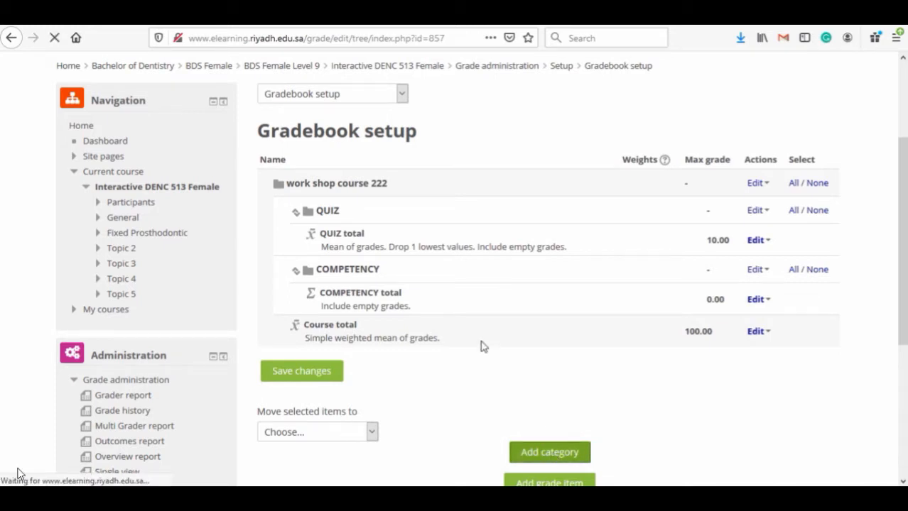
pyautogui.moveTo(903, 76); pyautogui.dragTo(904, 124)
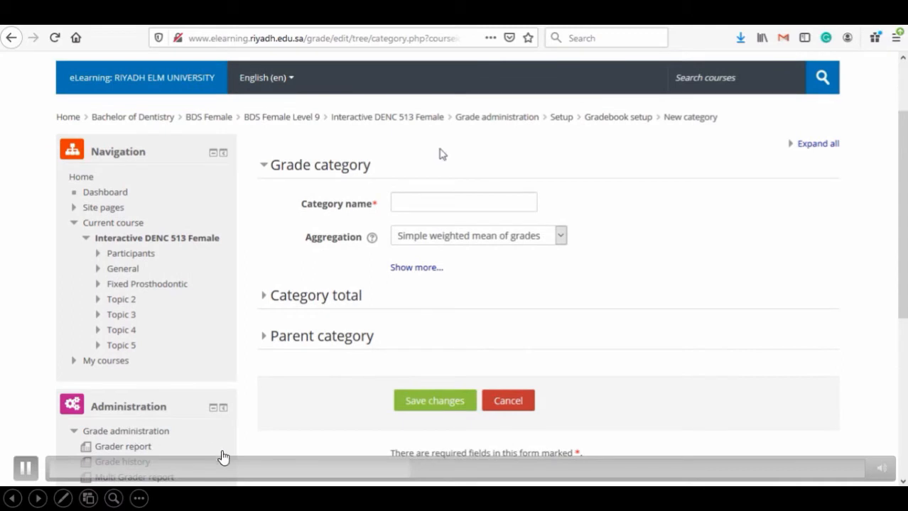
pyautogui.click(418, 201)
pyautogui.write('LAB TASK')
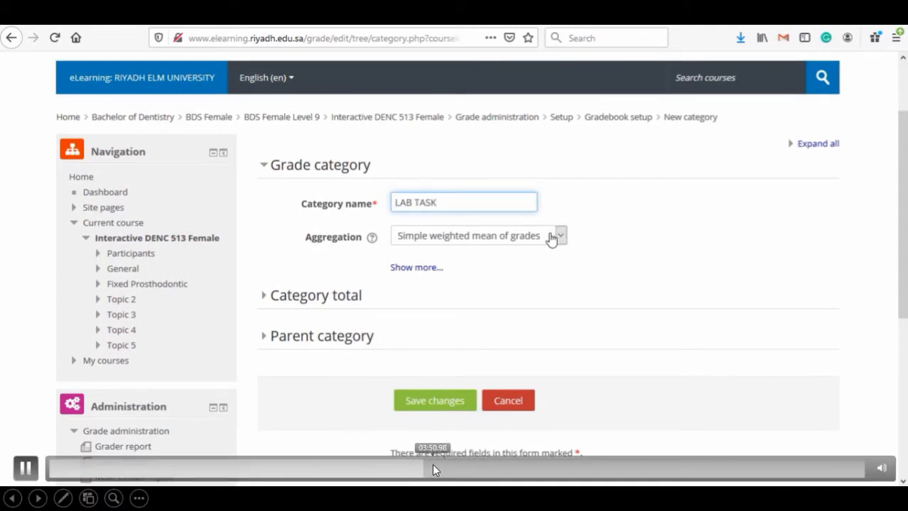
pyautogui.click(433, 466)
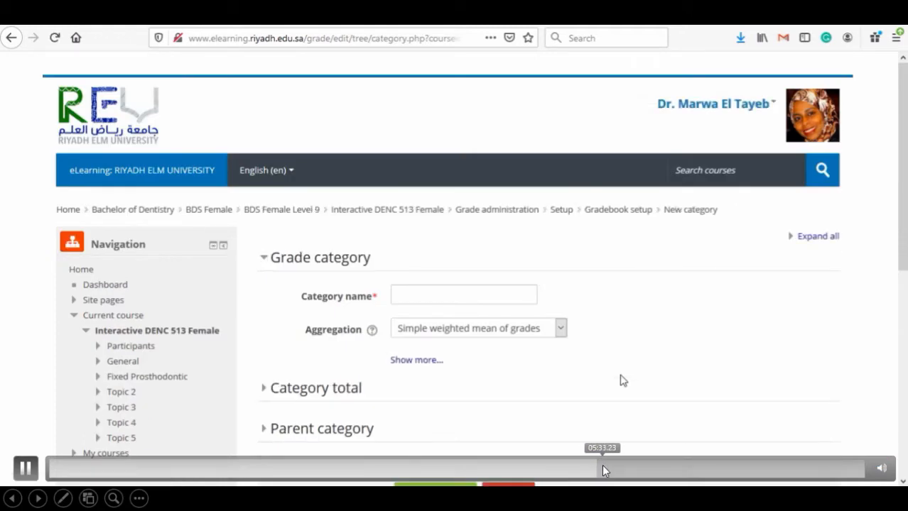
pyautogui.click(610, 467)
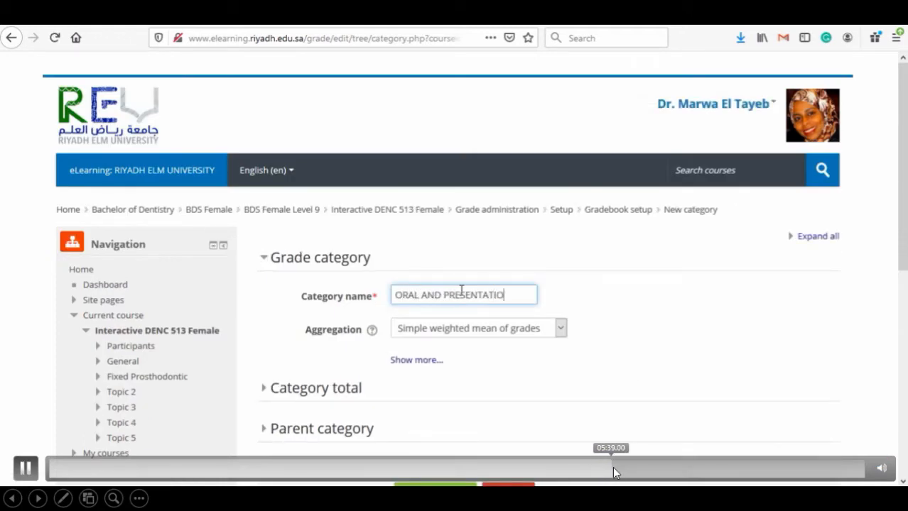
pyautogui.click(618, 467)
pyautogui.click(625, 468)
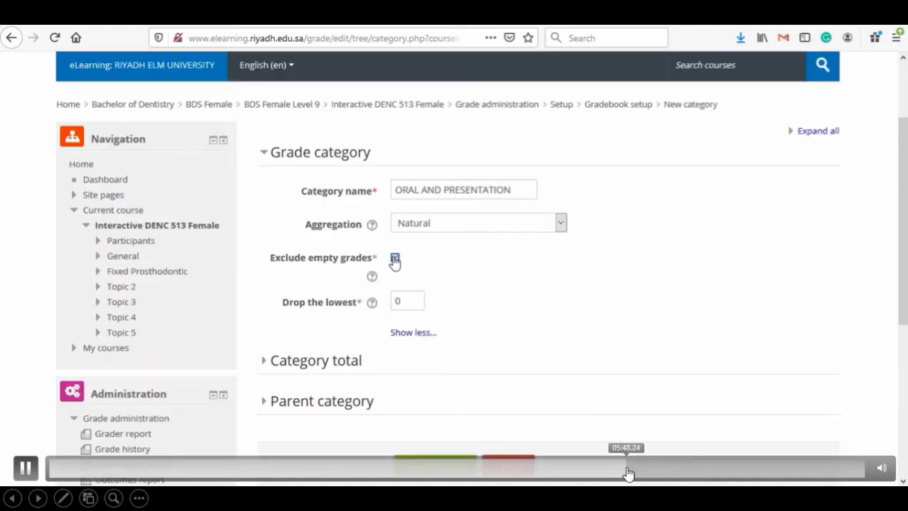
pyautogui.click(633, 467)
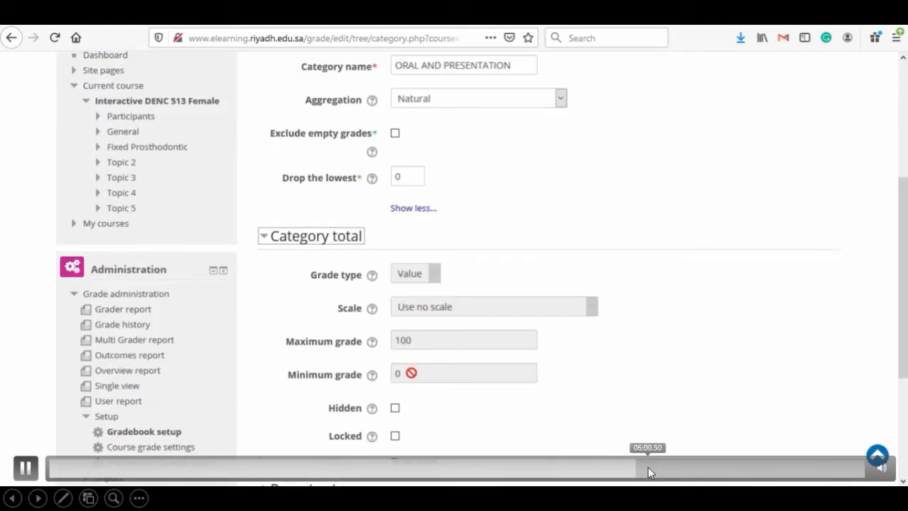
pyautogui.click(647, 467)
pyautogui.click(659, 467)
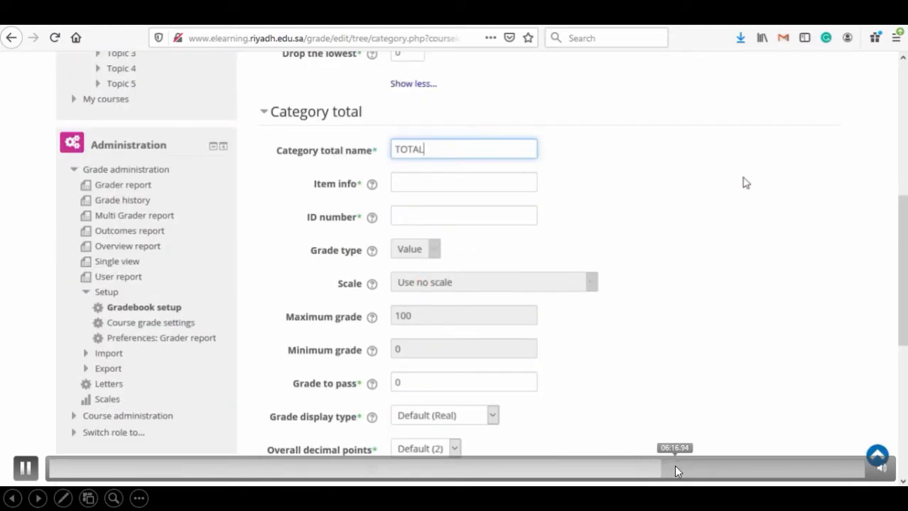
pyautogui.click(674, 466)
pyautogui.click(693, 468)
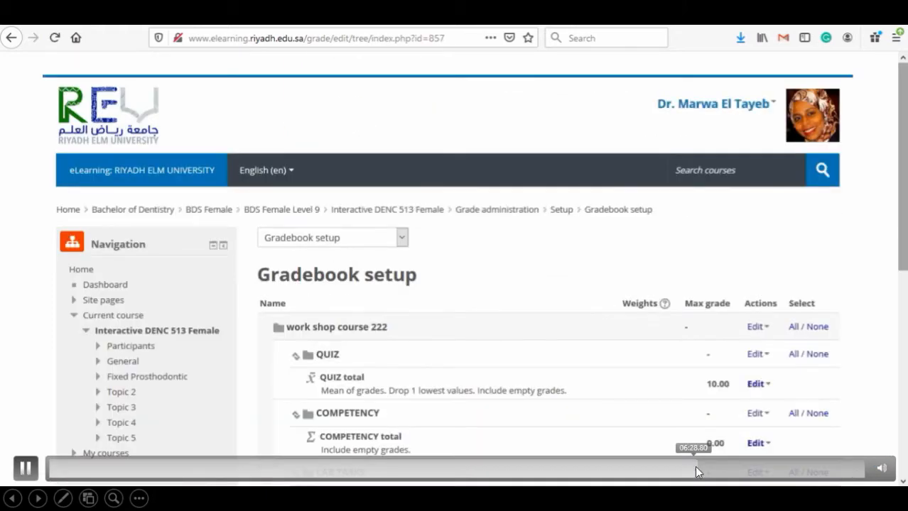
pyautogui.click(711, 468)
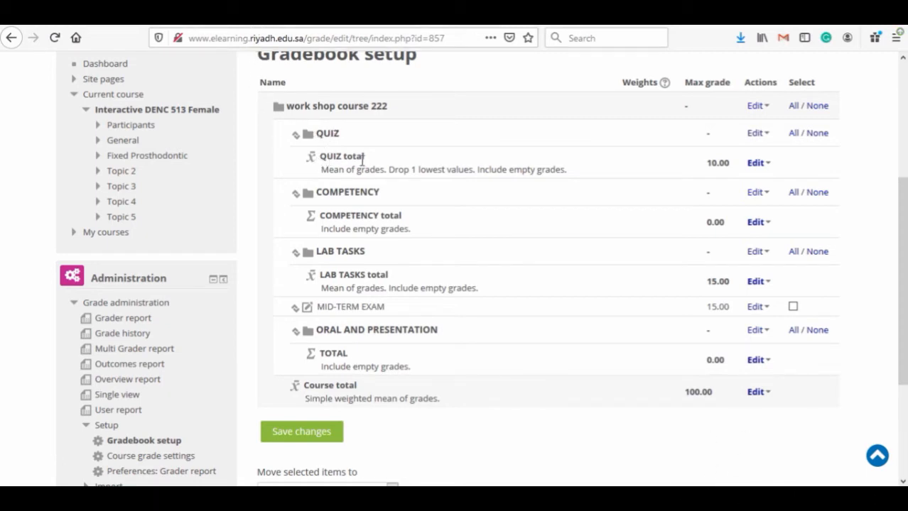
# Step: Edit the QUIZ category's settings and set its category total name to QUIZ AVERAGE
pyautogui.click(758, 134)
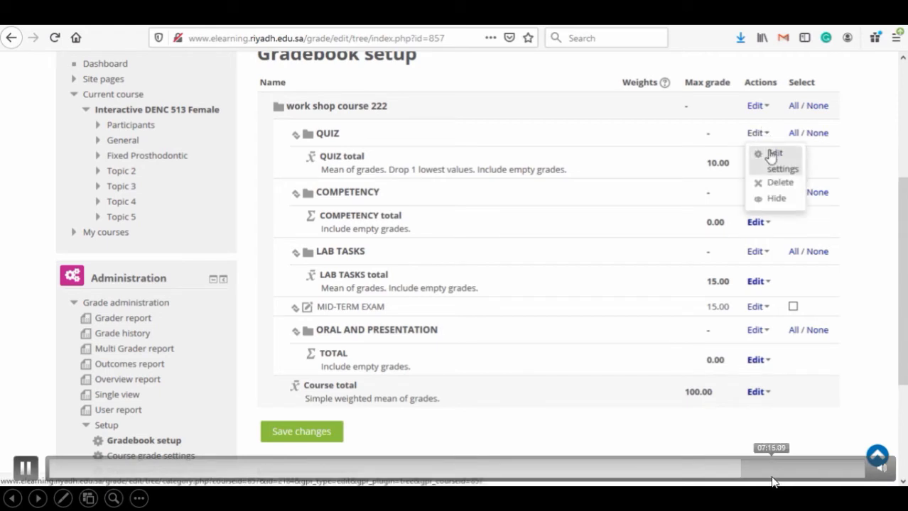
pyautogui.click(769, 158)
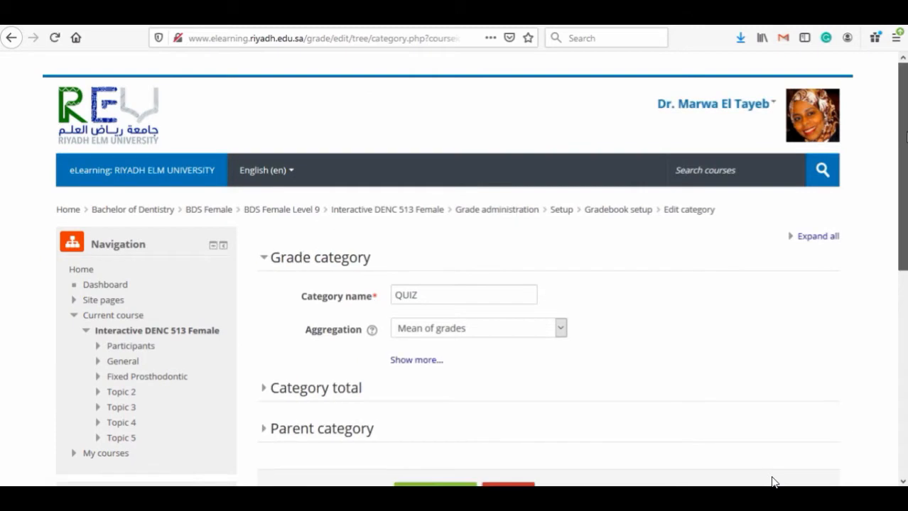
pyautogui.scroll(-3, 774, 482)
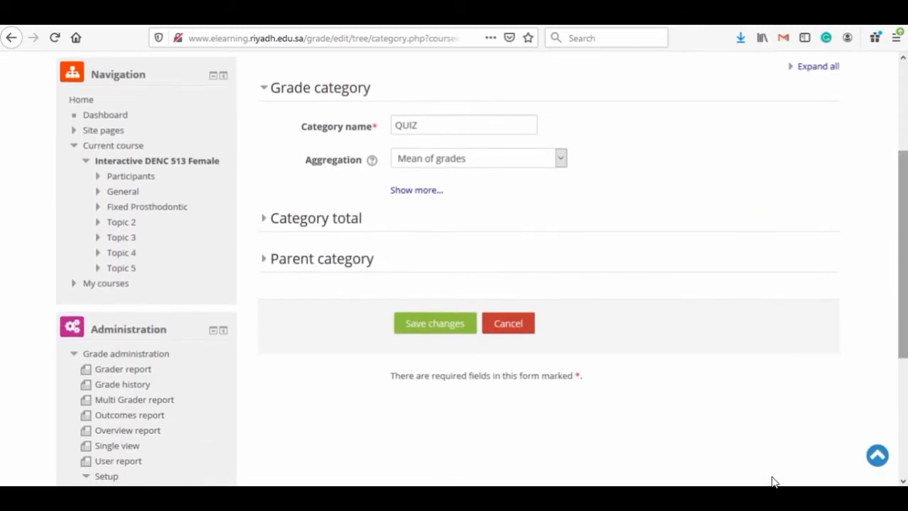
pyautogui.click(300, 221)
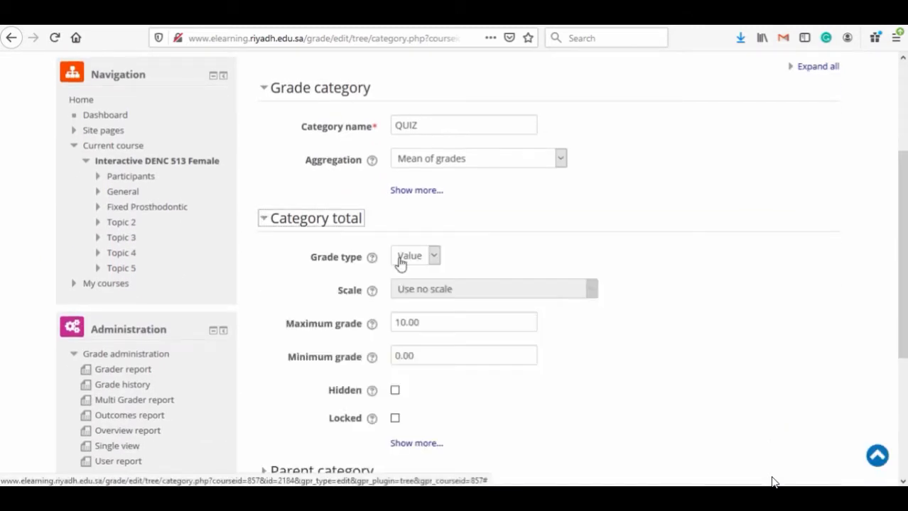
pyautogui.click(406, 443)
pyautogui.click(404, 256)
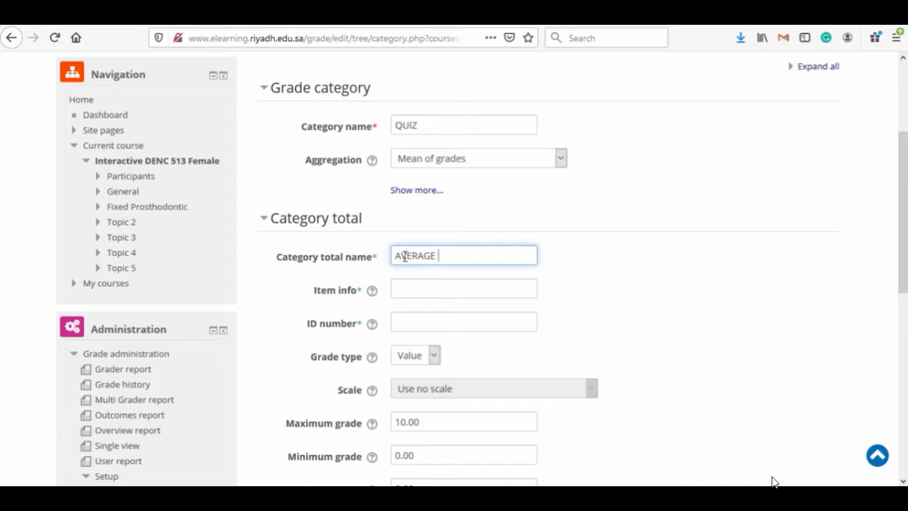
pyautogui.write('QUIZ')
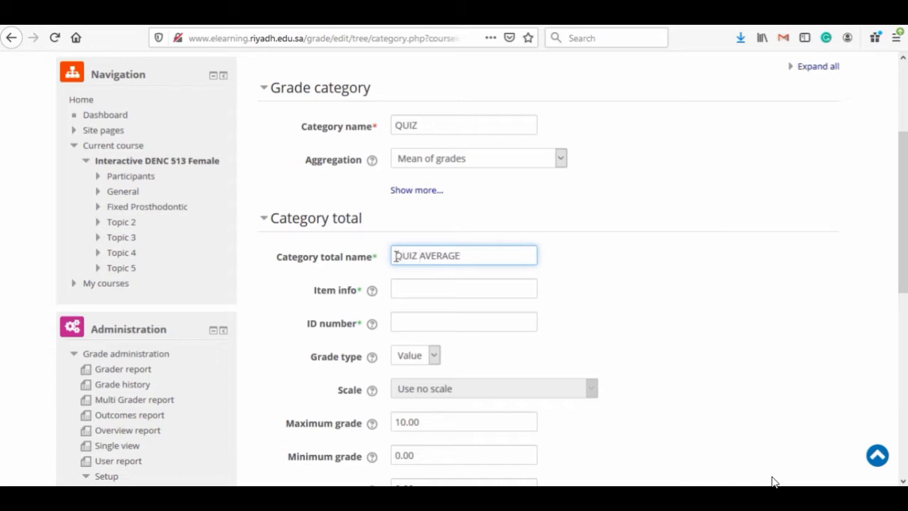
# Step: Save the changes made to the QUIZ category's settings
pyautogui.scroll(-2, 902, 213)
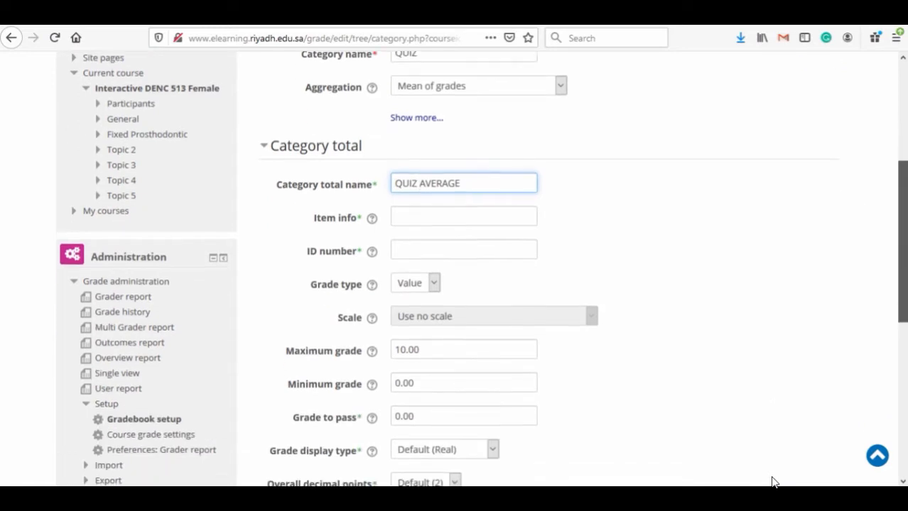
pyautogui.scroll(-5, 773, 483)
pyautogui.scroll(-2, 773, 482)
pyautogui.click(417, 407)
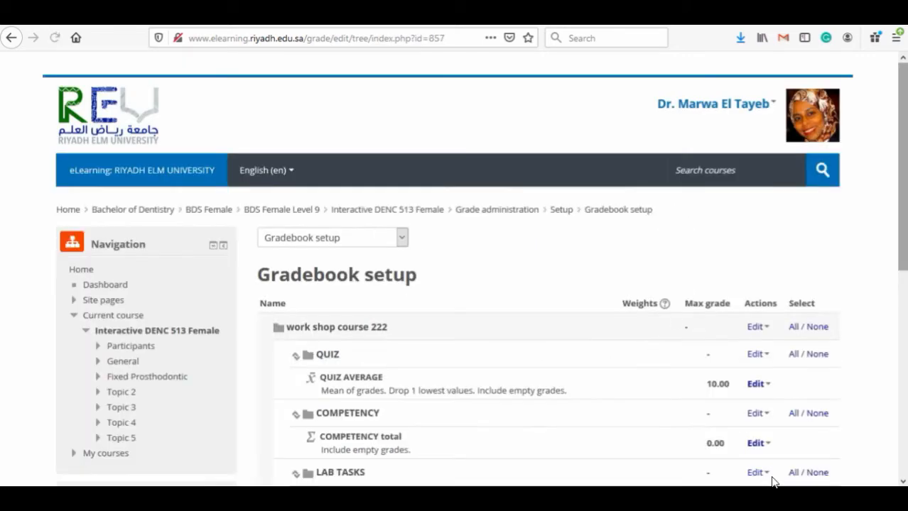
# Step: Edit the LAB TASKS category, set its category total name to LAB TASKS AVERAGE and save the changes
pyautogui.scroll(-3, 773, 483)
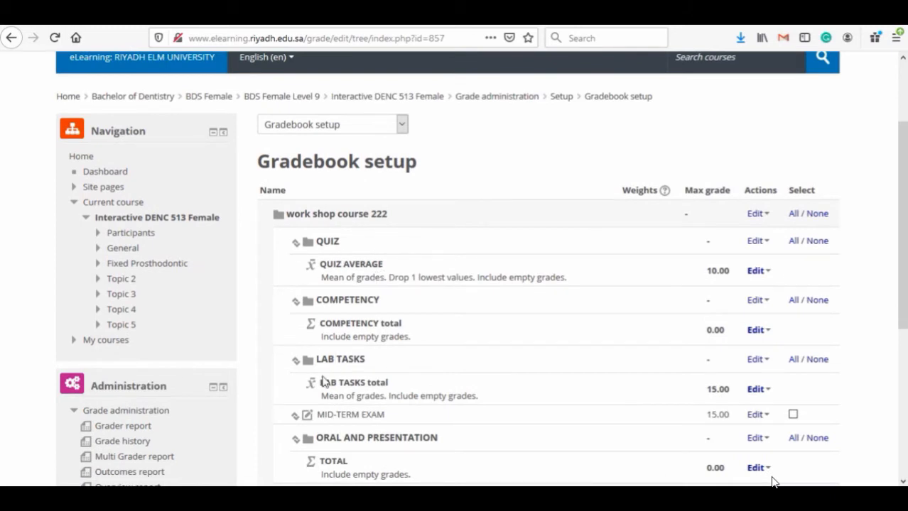
pyautogui.click(758, 359)
pyautogui.click(772, 384)
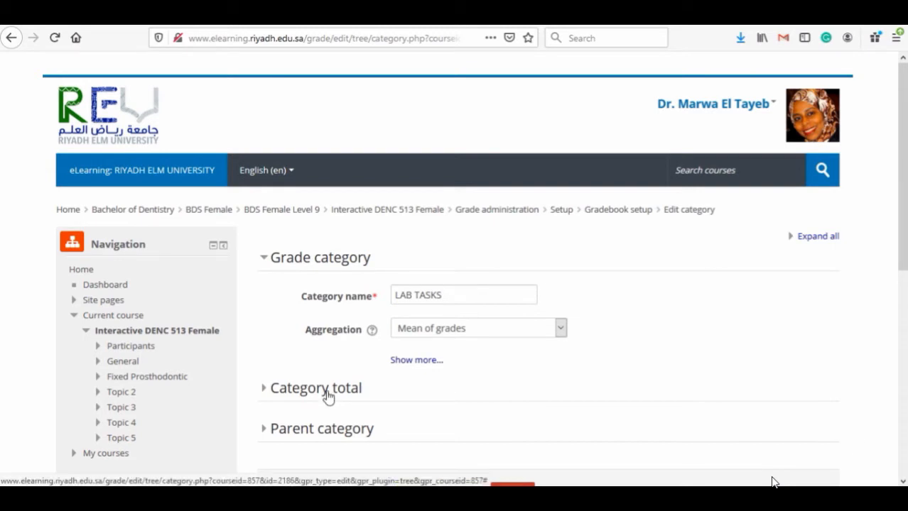
pyautogui.click(326, 396)
pyautogui.moveTo(904, 210); pyautogui.dragTo(904, 314)
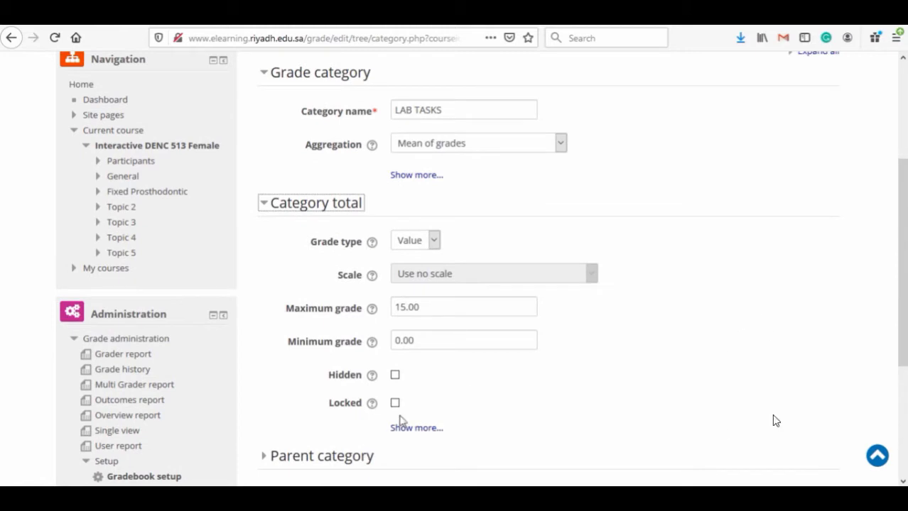
pyautogui.click(414, 428)
pyautogui.click(401, 242)
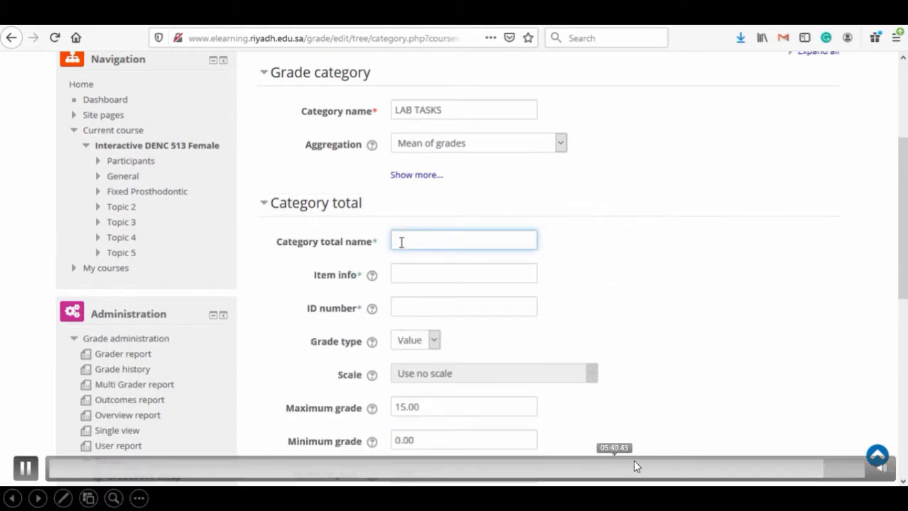
pyautogui.write('LAB TASKS AVERAGE')
pyautogui.scroll(-5, 841, 473)
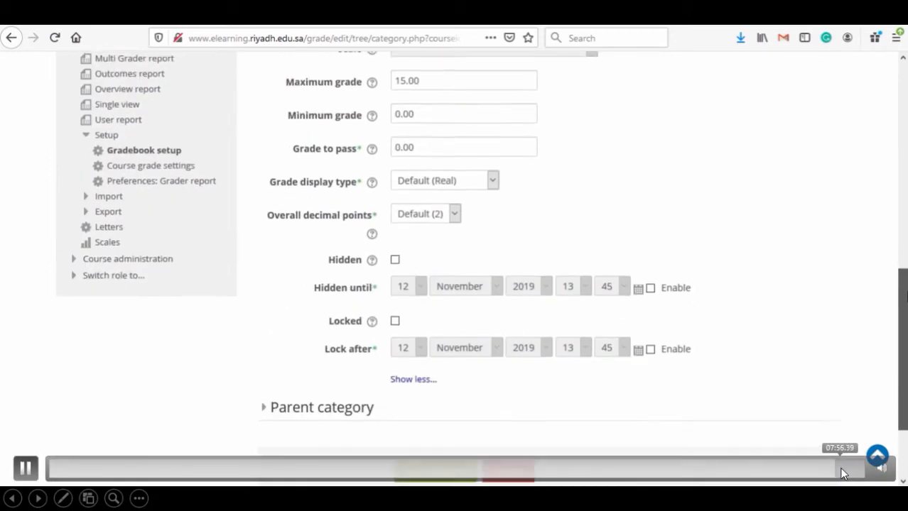
pyautogui.scroll(-2, 455, 284)
pyautogui.click(420, 368)
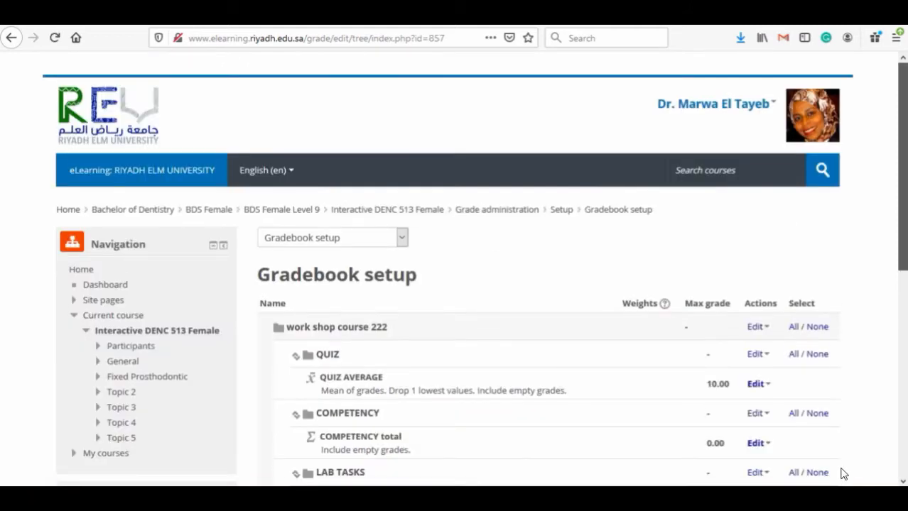
# Step: Examine the grade category and category total settings of work shop course 222
pyautogui.scroll(-3, 843, 474)
pyautogui.scroll(-1, 843, 474)
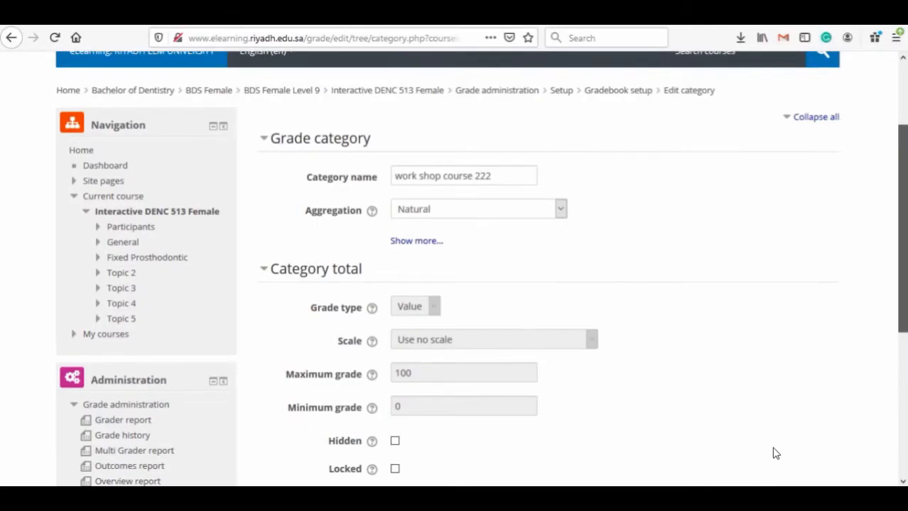
pyautogui.scroll(-3, 775, 453)
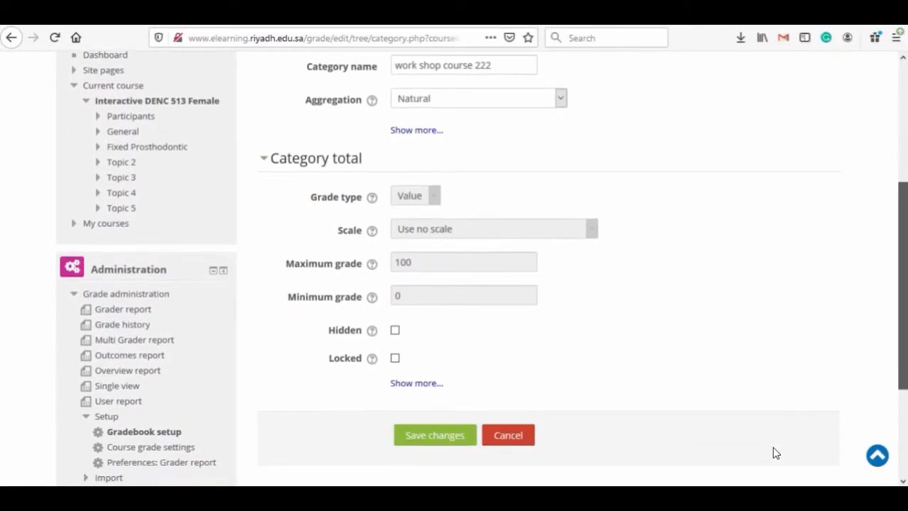
pyautogui.scroll(-1, 775, 453)
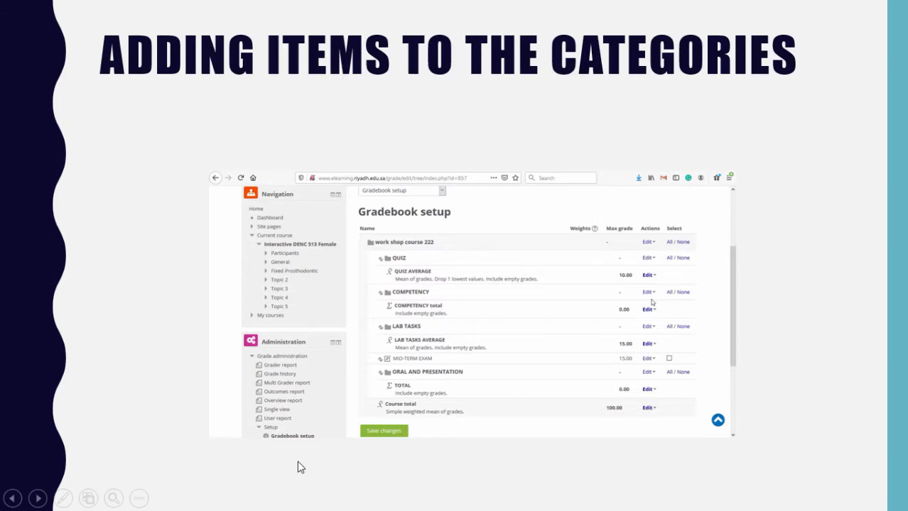
pyautogui.moveTo(235, 253)
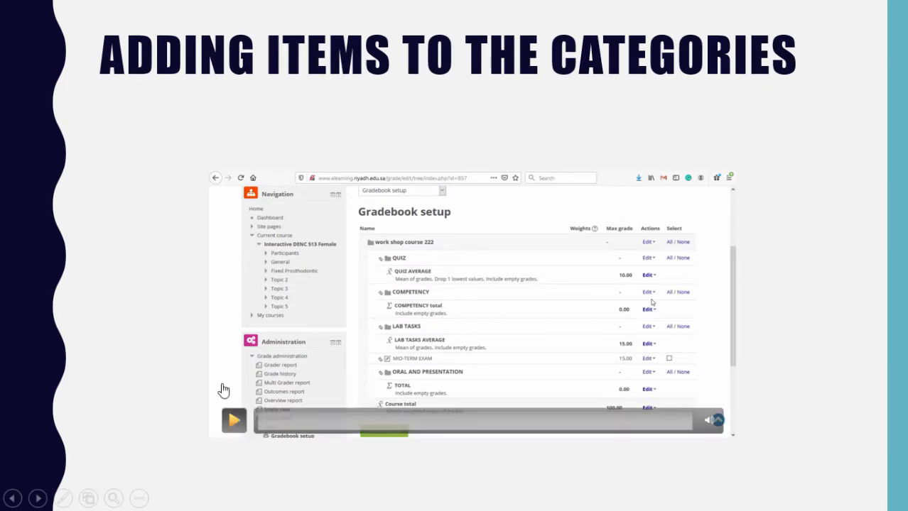
pyautogui.click(233, 421)
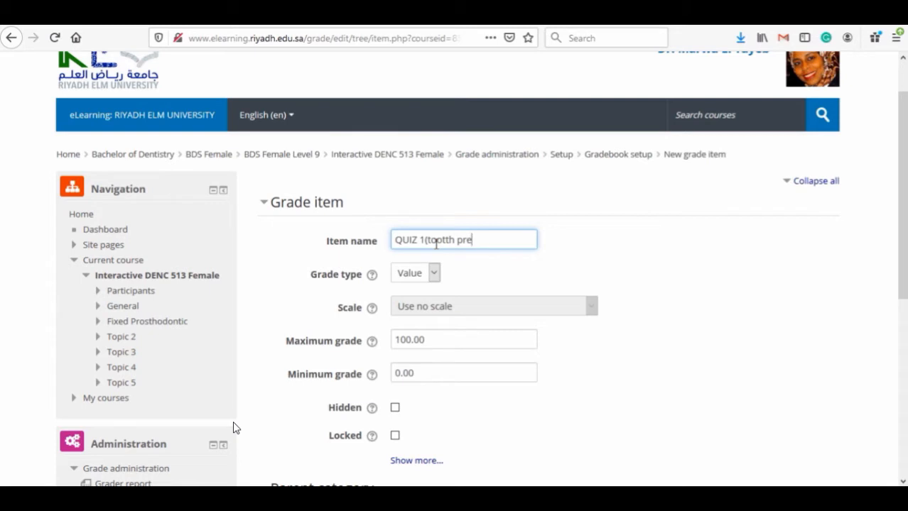
# Step: Name the new grade item QUIZ 1(tooth prep) with a maximum grade of 10, and save it in the QUIZ grade category
pyautogui.press('BackSpace')
pyautogui.click(427, 339)
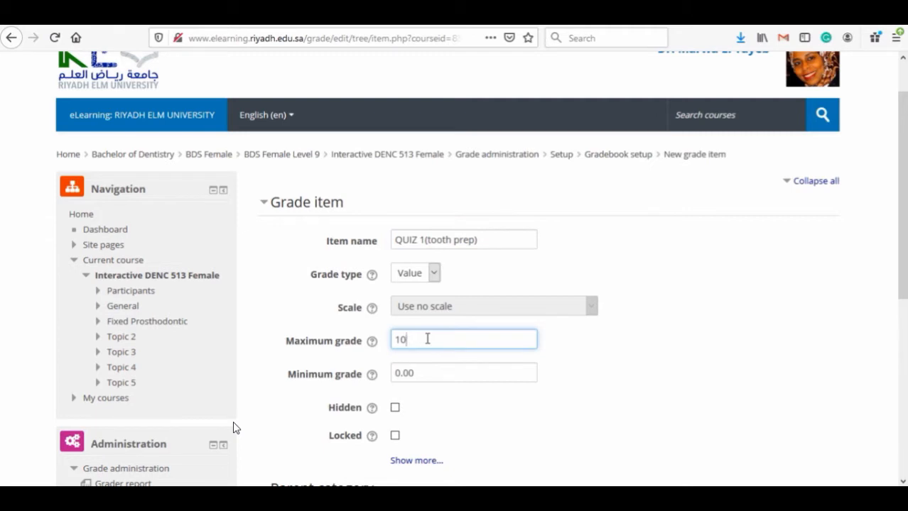
pyautogui.moveTo(903, 239); pyautogui.dragTo(902, 315)
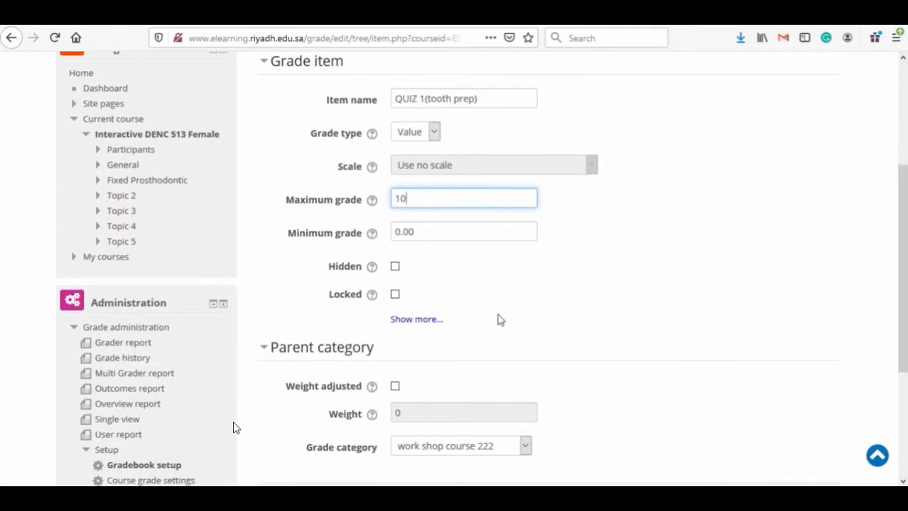
pyautogui.click(435, 322)
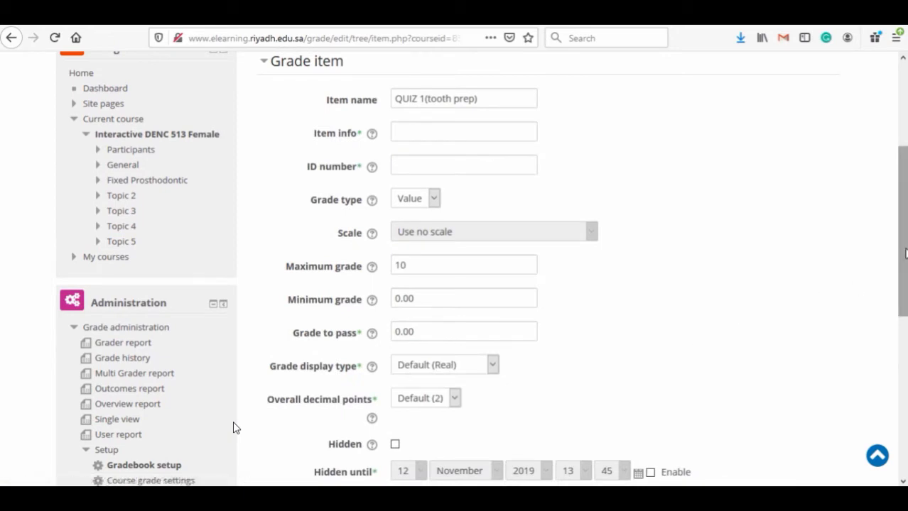
pyautogui.scroll(-5, 234, 427)
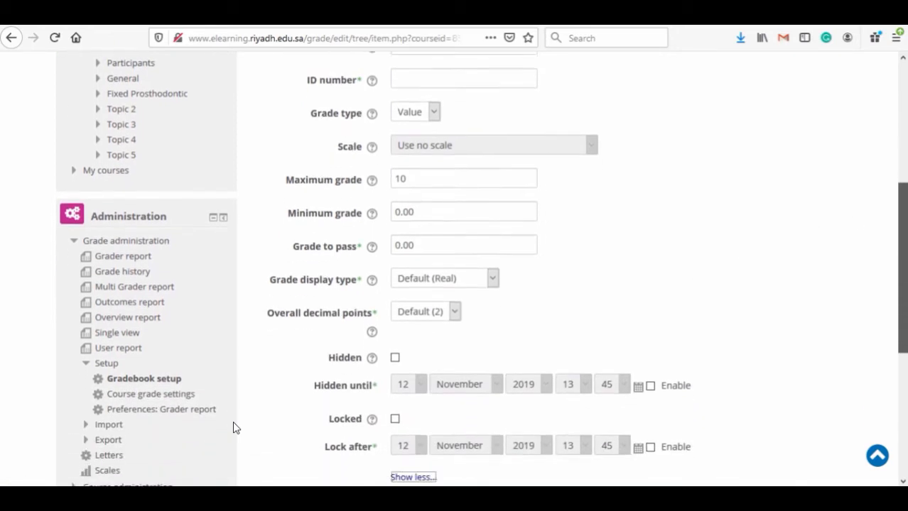
pyautogui.scroll(-5, 234, 427)
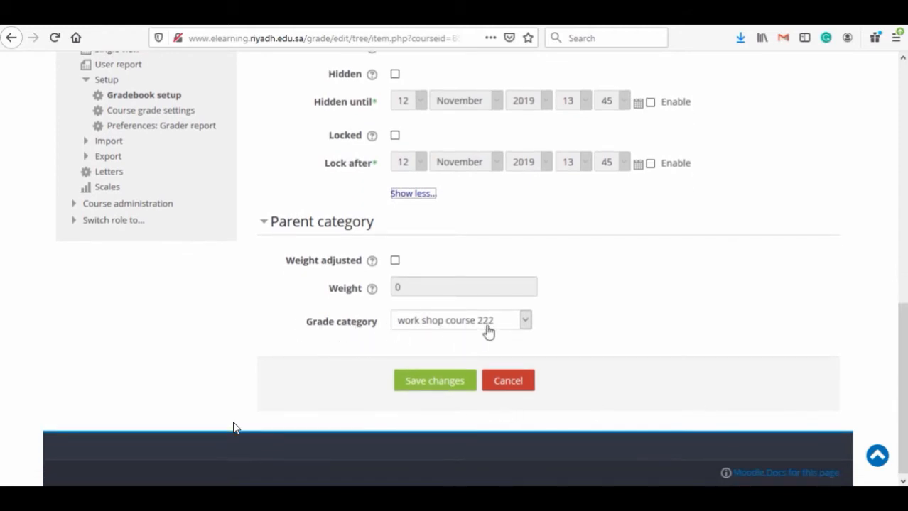
pyautogui.click(524, 321)
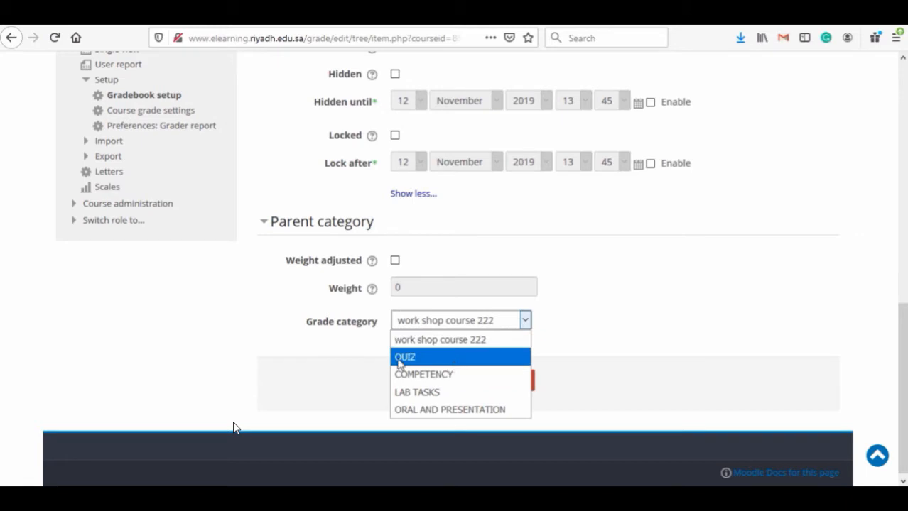
pyautogui.click(409, 359)
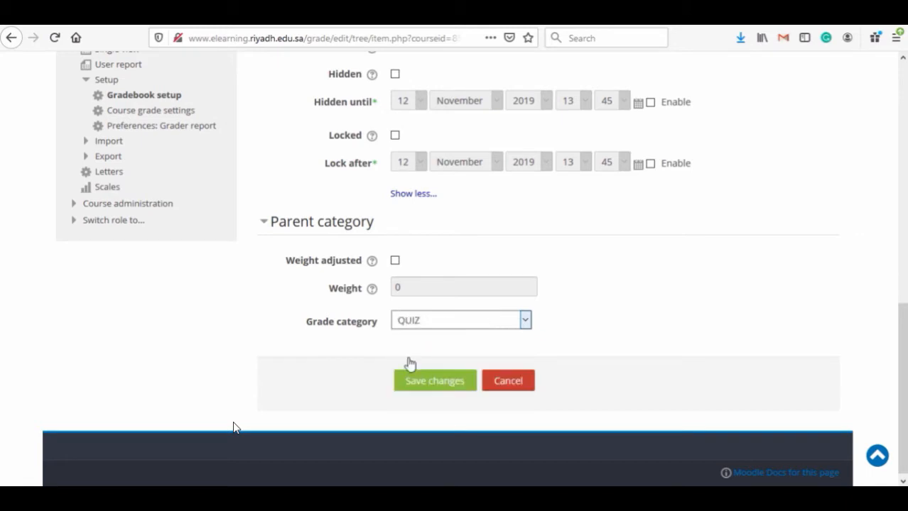
pyautogui.click(430, 384)
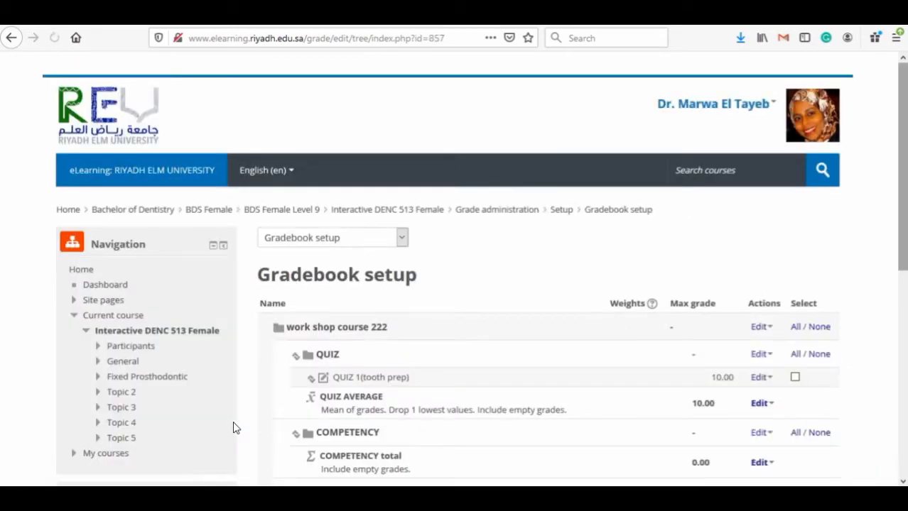
# Step: Start another grade item in the gradebook and begin its item name with QUIZ 2
pyautogui.scroll(-3, 235, 427)
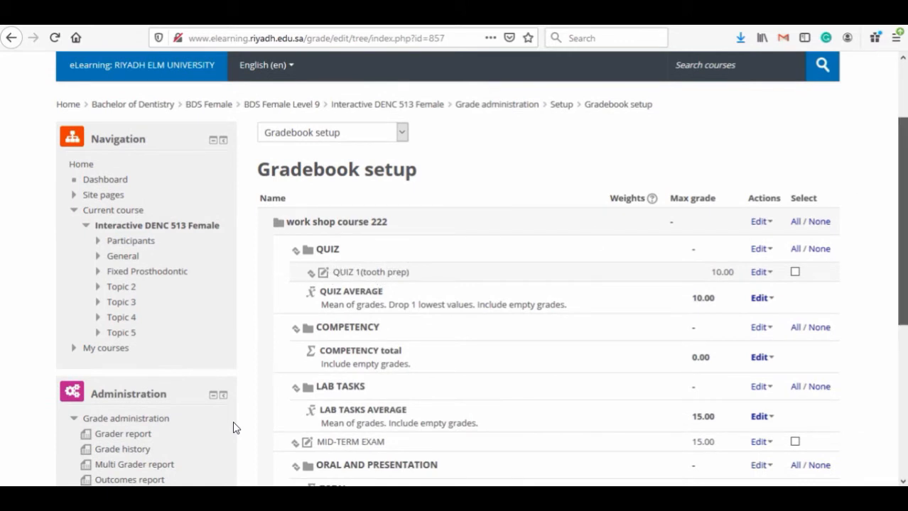
pyautogui.scroll(-2, 235, 428)
pyautogui.scroll(-4, 235, 427)
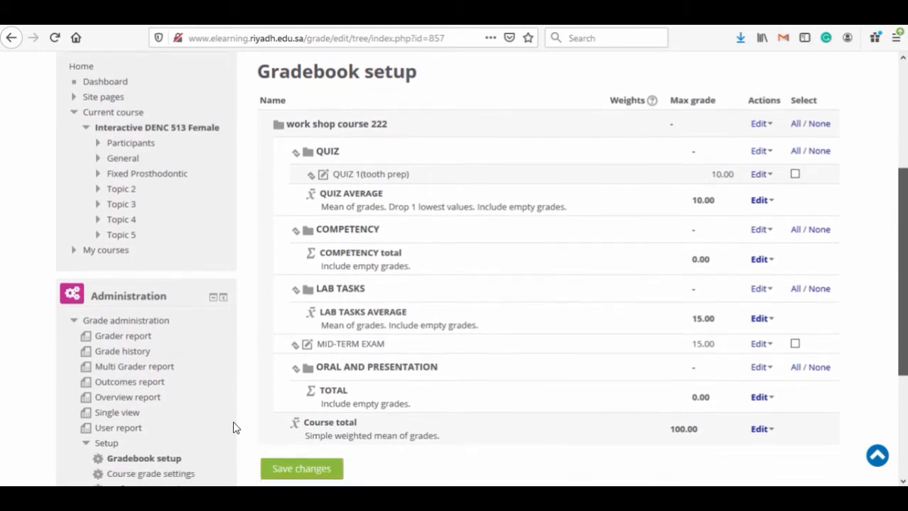
pyautogui.scroll(-2, 235, 428)
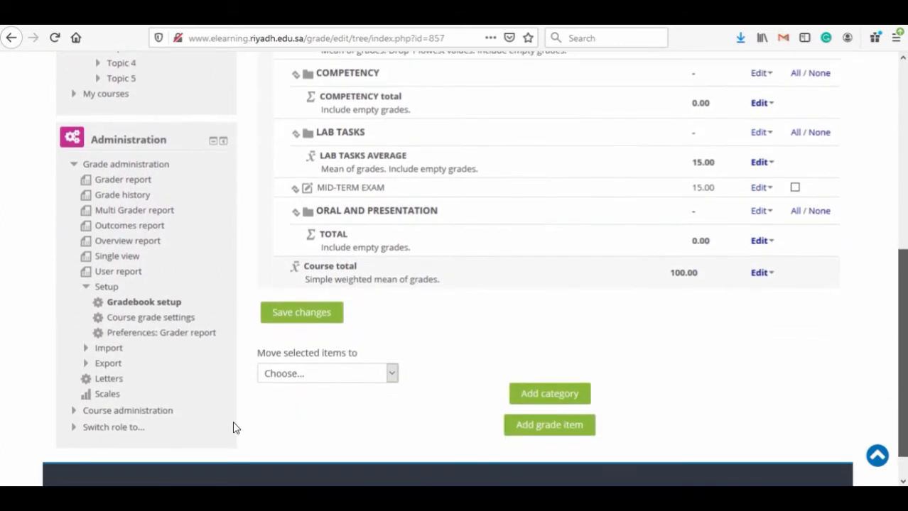
pyautogui.click(536, 427)
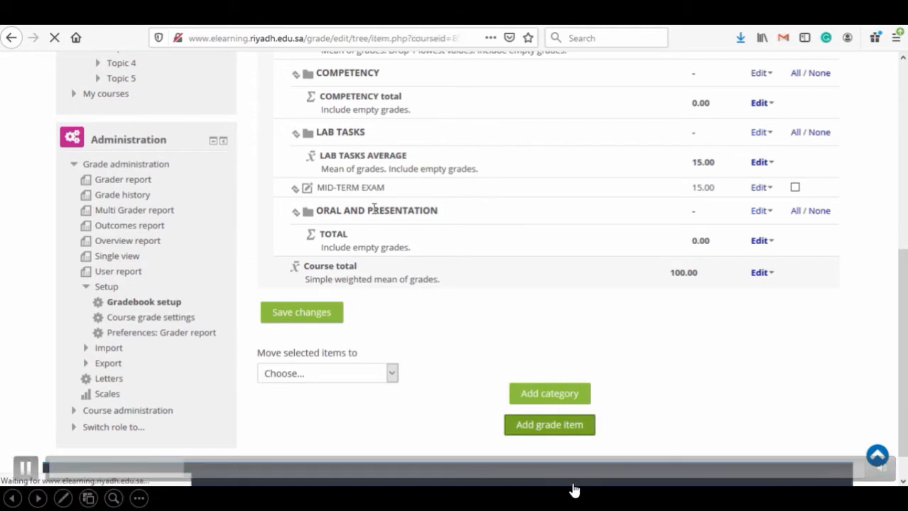
pyautogui.click(411, 295)
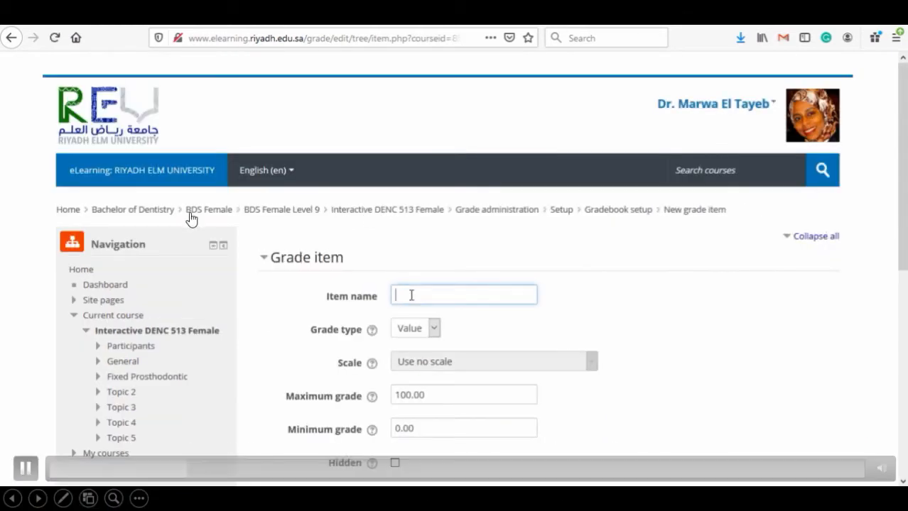
pyautogui.write('qui')
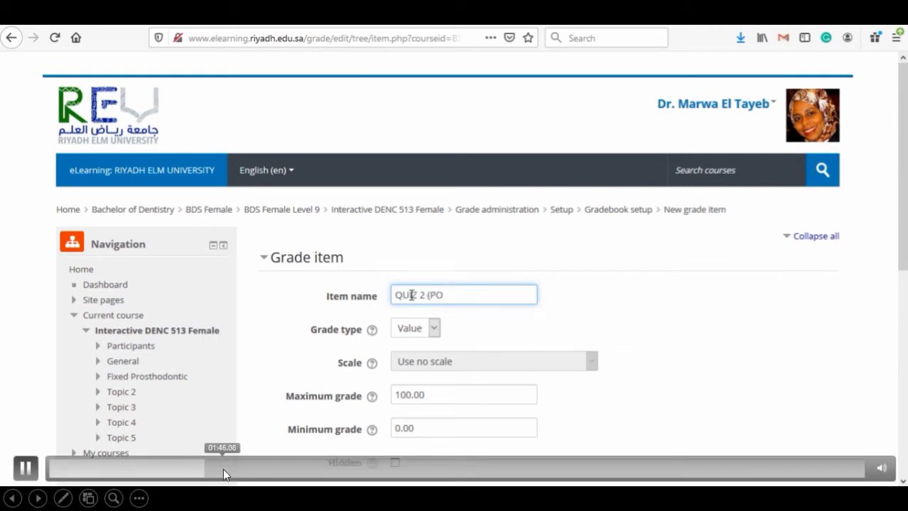
pyautogui.click(219, 469)
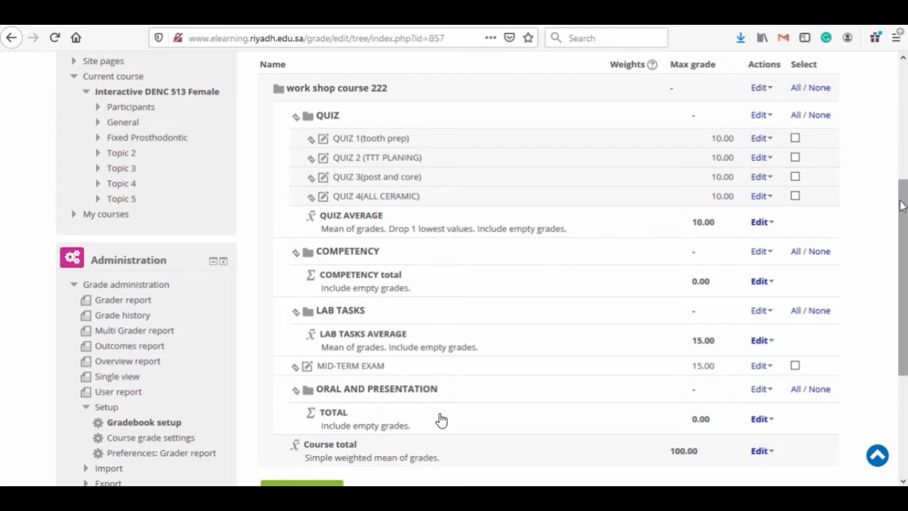
# Step: Start a new grade item in the gradebook and name it COMPETENCY 1
pyautogui.scroll(-4, 441, 420)
pyautogui.scroll(-1, 441, 420)
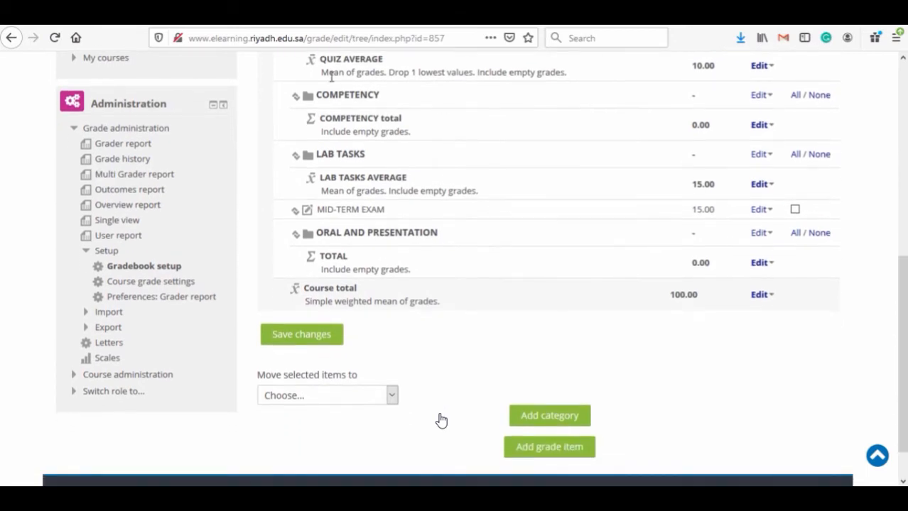
pyautogui.click(544, 450)
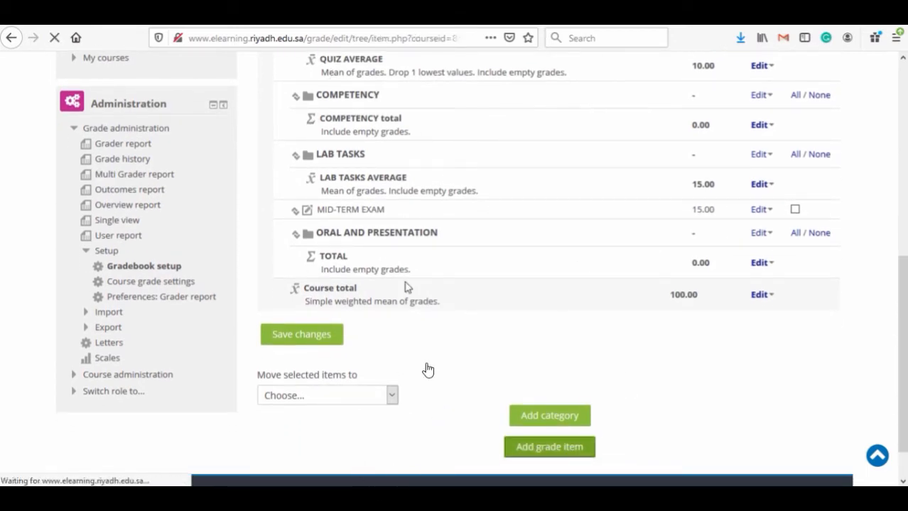
pyautogui.click(405, 292)
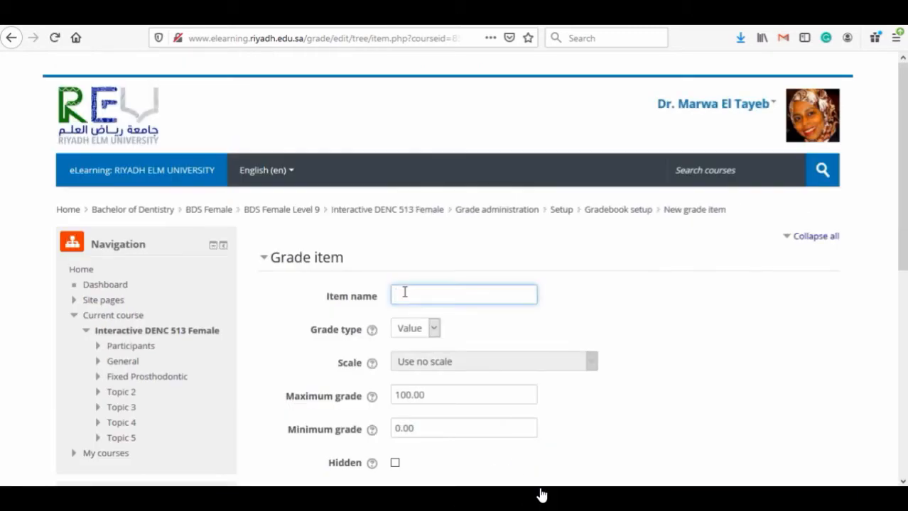
pyautogui.write('COMPETE')
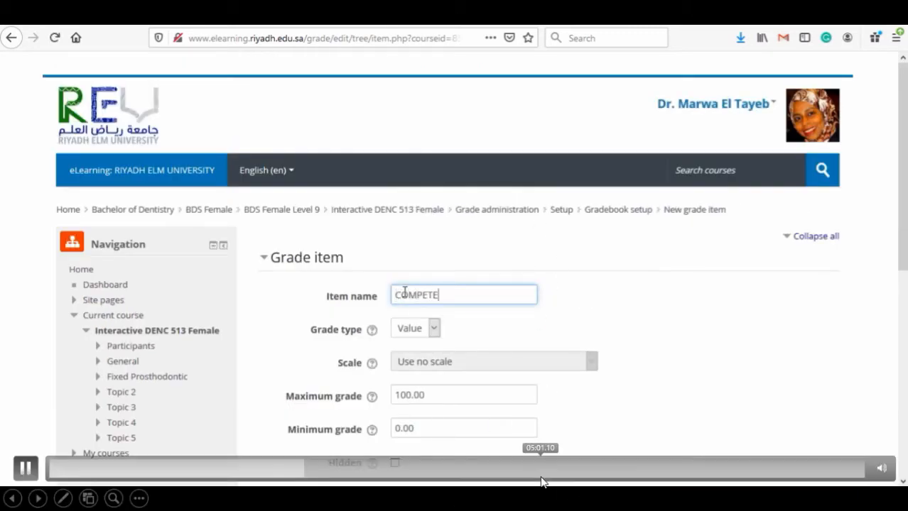
pyautogui.write('NCY 1')
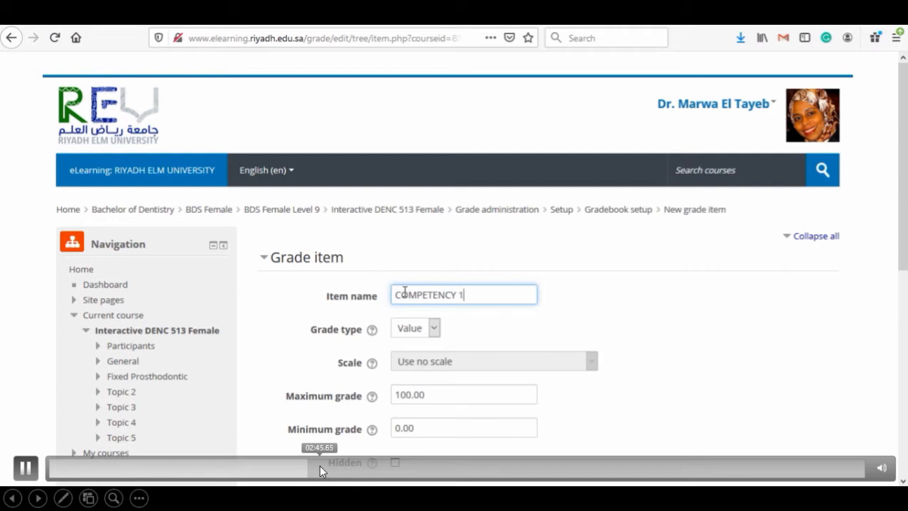
pyautogui.click(320, 467)
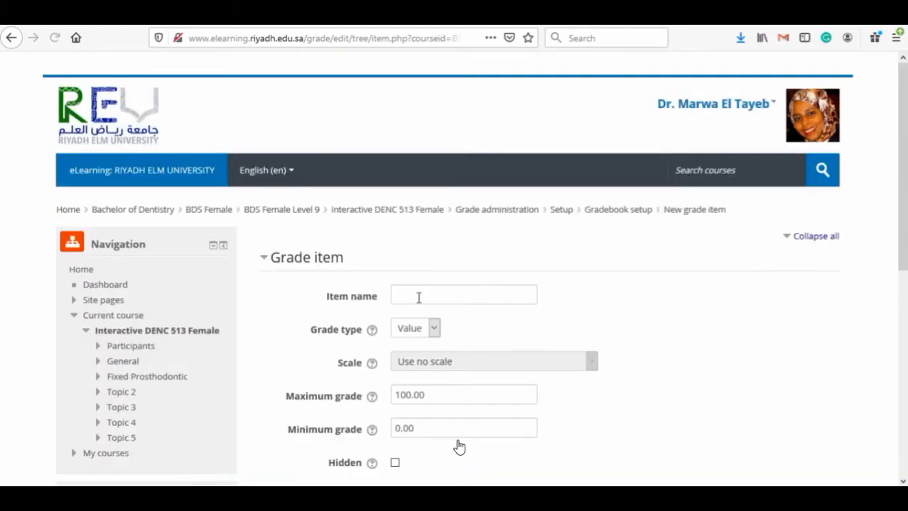
# Step: Name the new grade item COMPETENCY 2, set its maximum grade to 10, and save it under work shop course 222
pyautogui.write('ENE')
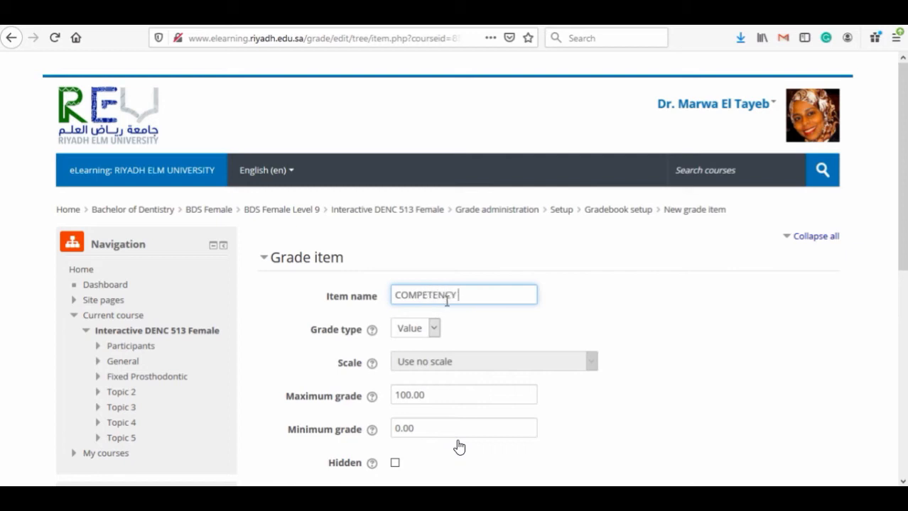
pyautogui.write('2')
pyautogui.scroll(-3, 901, 163)
pyautogui.click(428, 276)
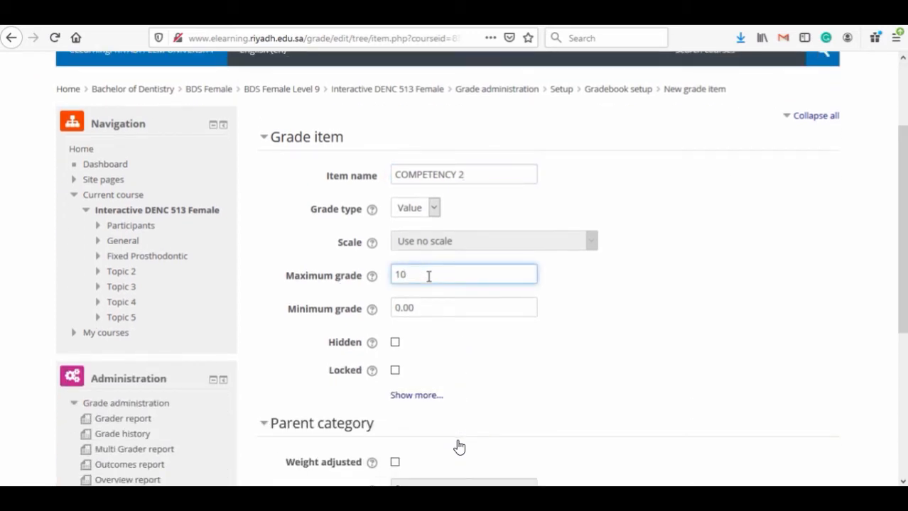
pyautogui.scroll(-5, 459, 447)
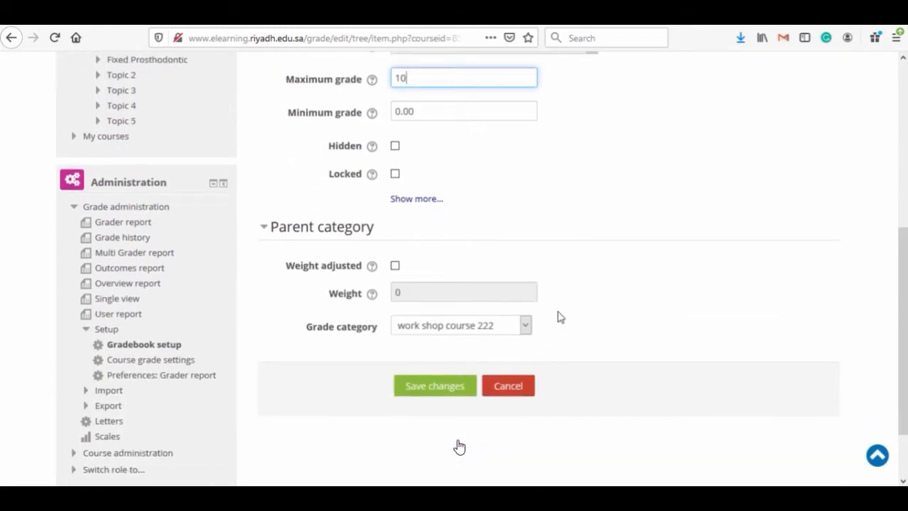
pyautogui.click(435, 387)
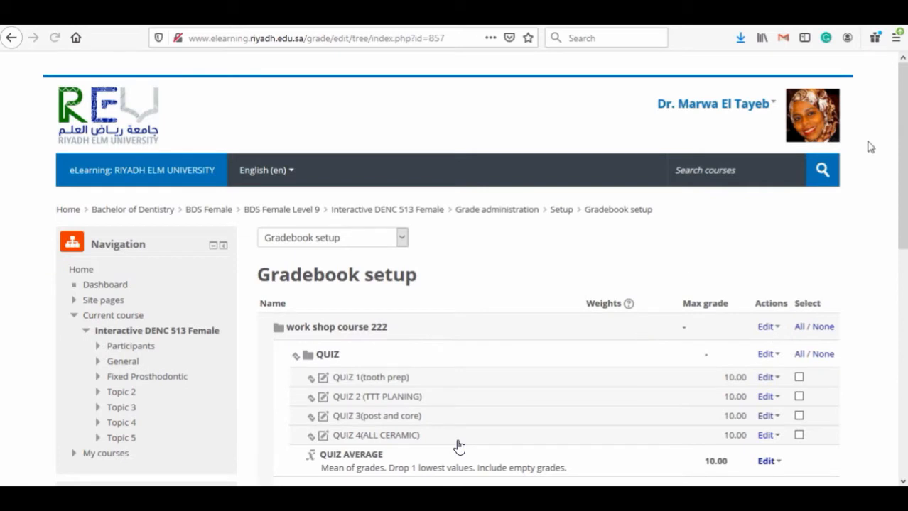
# Step: Move the COMPETENCY 2 grade item into the COMPETENCY category, directly below COMPETENCY 1
pyautogui.scroll(-2, 458, 446)
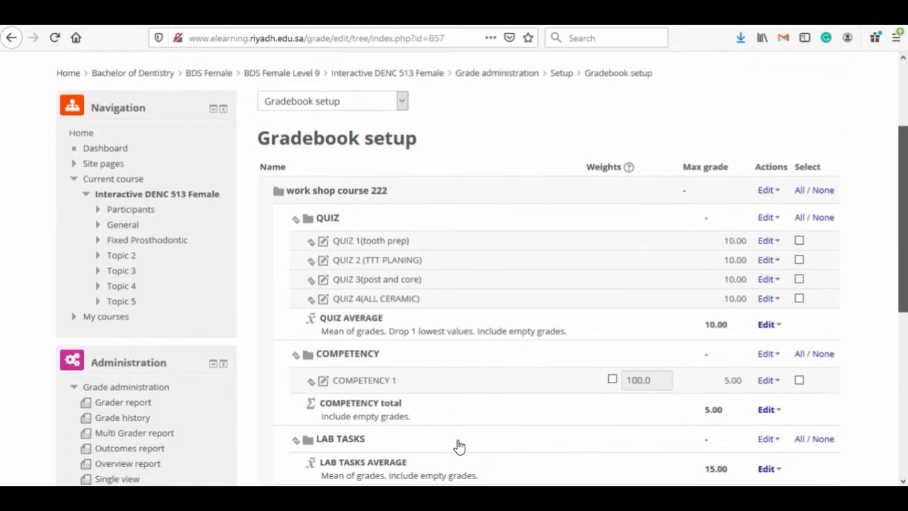
pyautogui.scroll(-3, 458, 446)
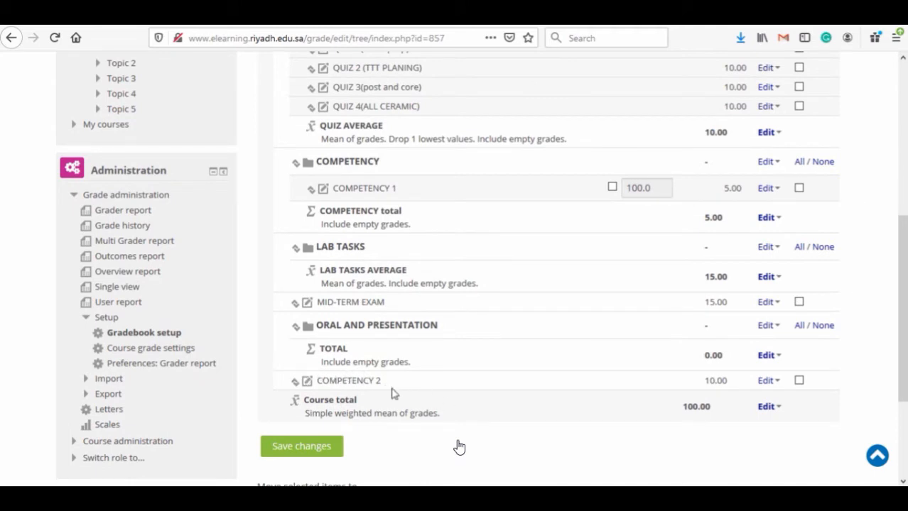
pyautogui.click(296, 388)
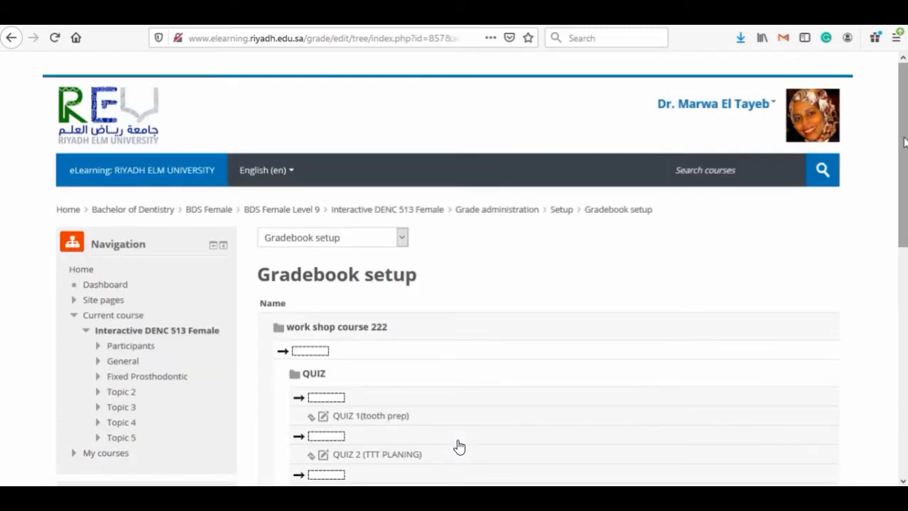
pyautogui.scroll(-5, 458, 446)
pyautogui.scroll(-2, 458, 446)
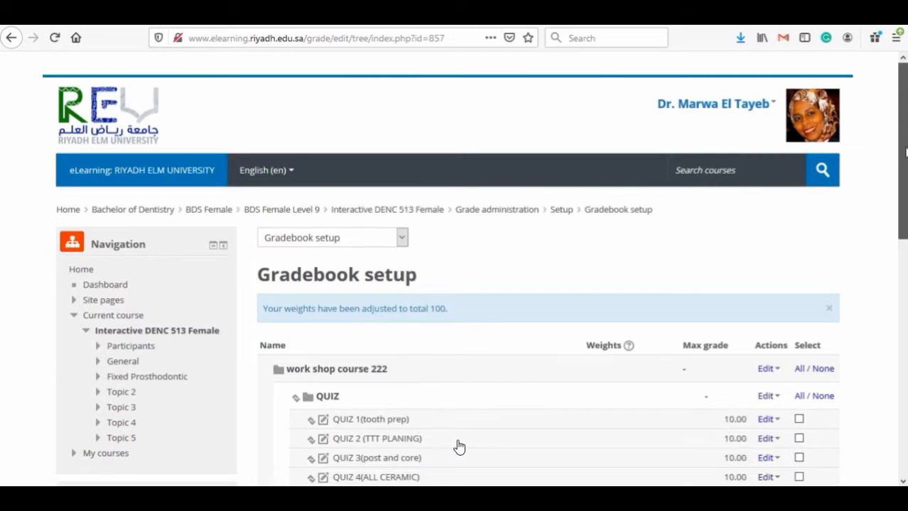
# Step: Set the maximum grade of COMPETENCY 2 to 5 in its item settings and save the change
pyautogui.scroll(-3, 459, 447)
pyautogui.scroll(-3, 459, 447)
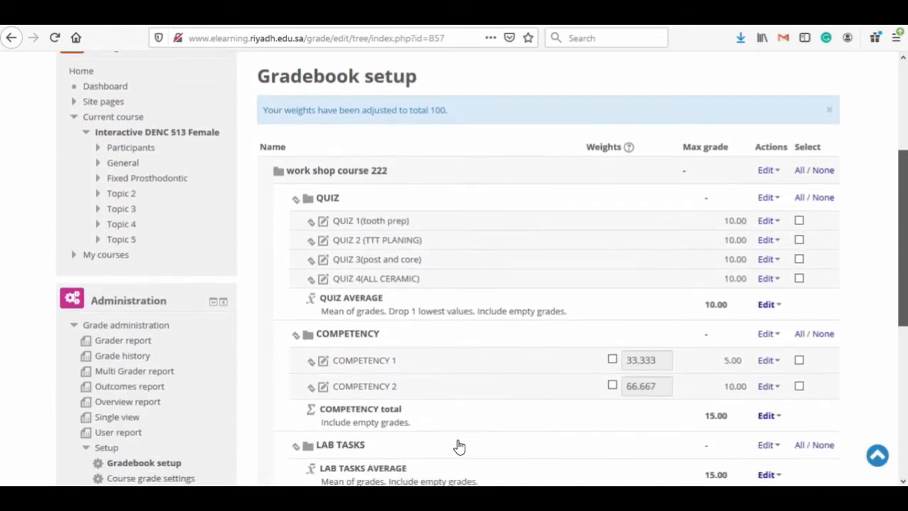
pyautogui.scroll(-1, 459, 446)
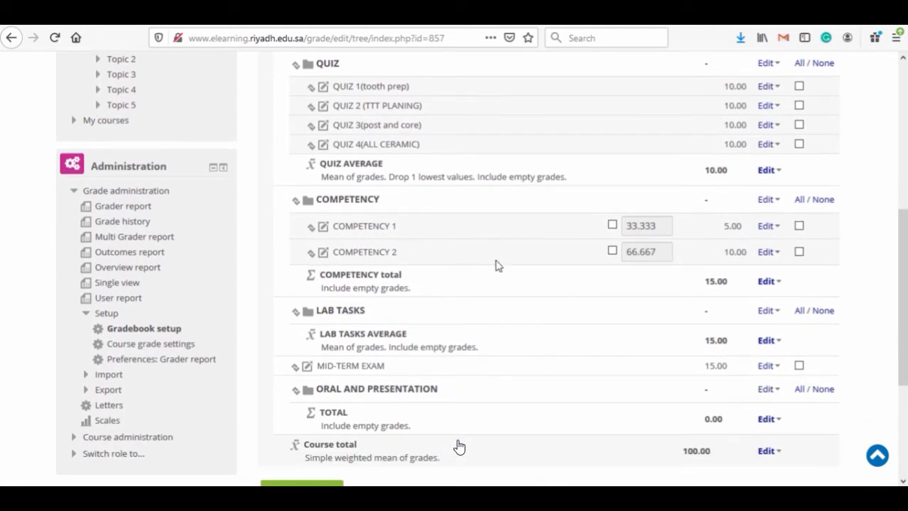
pyautogui.click(777, 258)
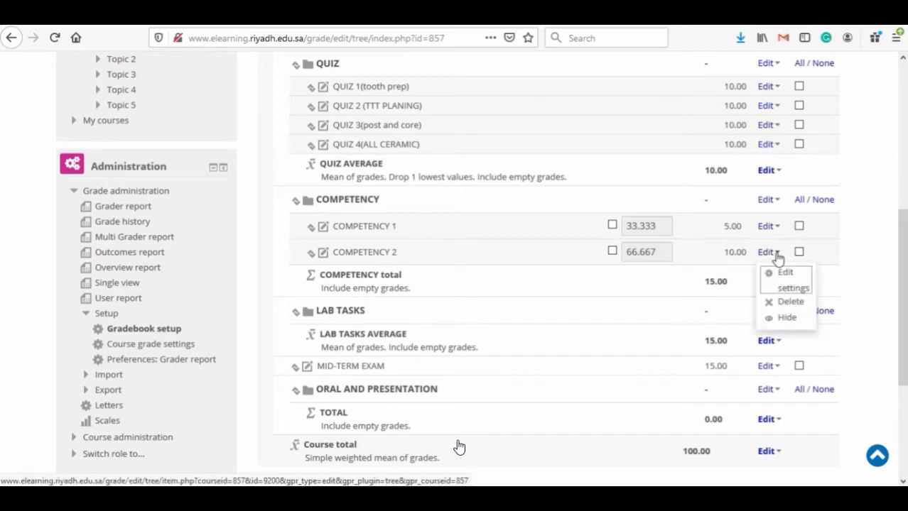
pyautogui.click(782, 284)
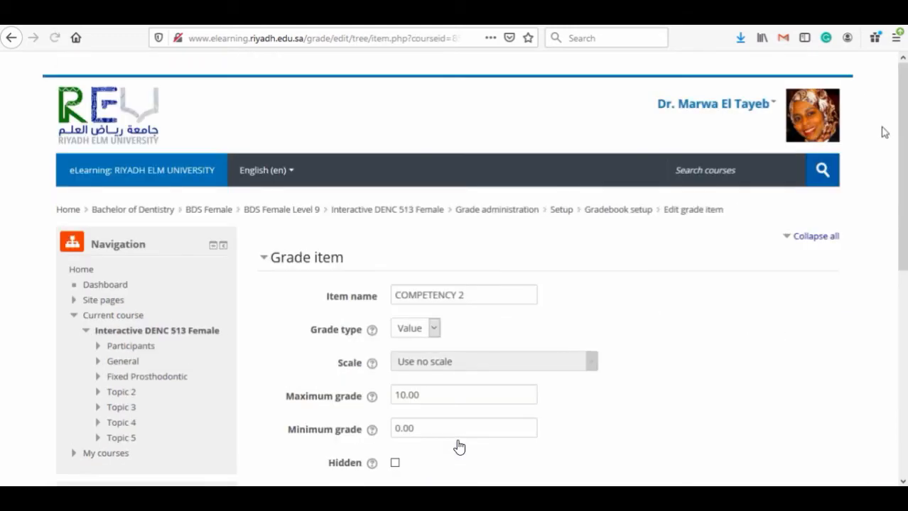
pyautogui.moveTo(903, 119); pyautogui.dragTo(905, 215)
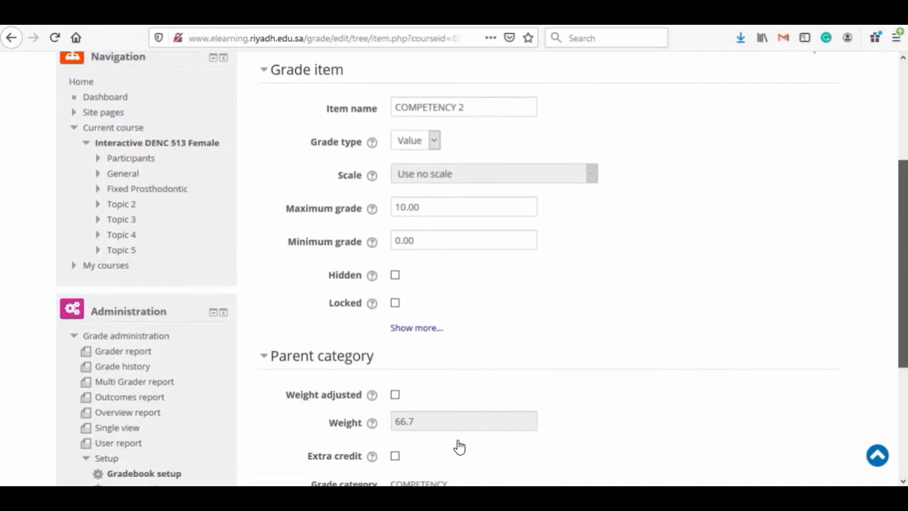
pyautogui.click(428, 210)
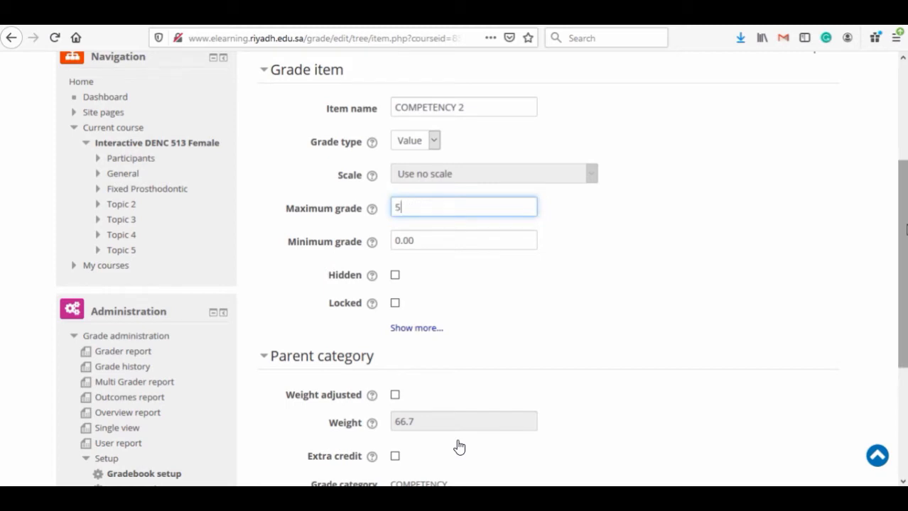
pyautogui.moveTo(905, 230); pyautogui.dragTo(905, 314)
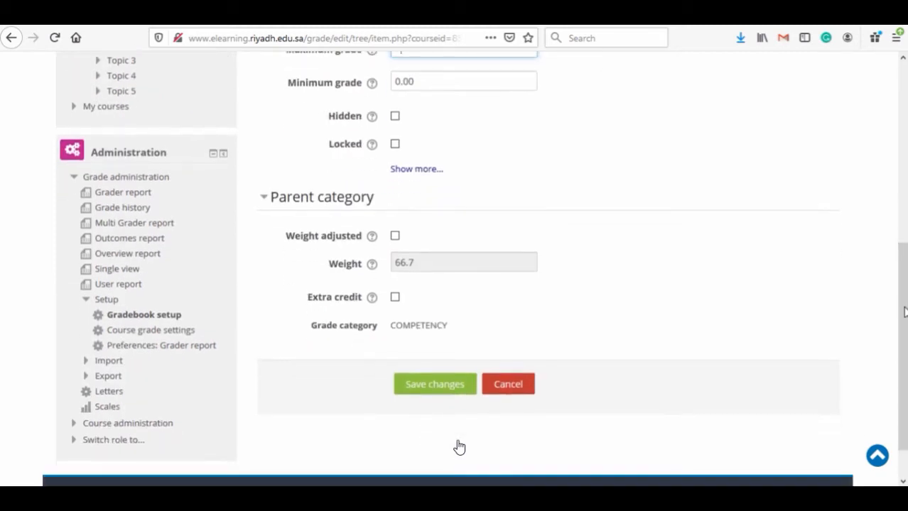
pyautogui.click(424, 384)
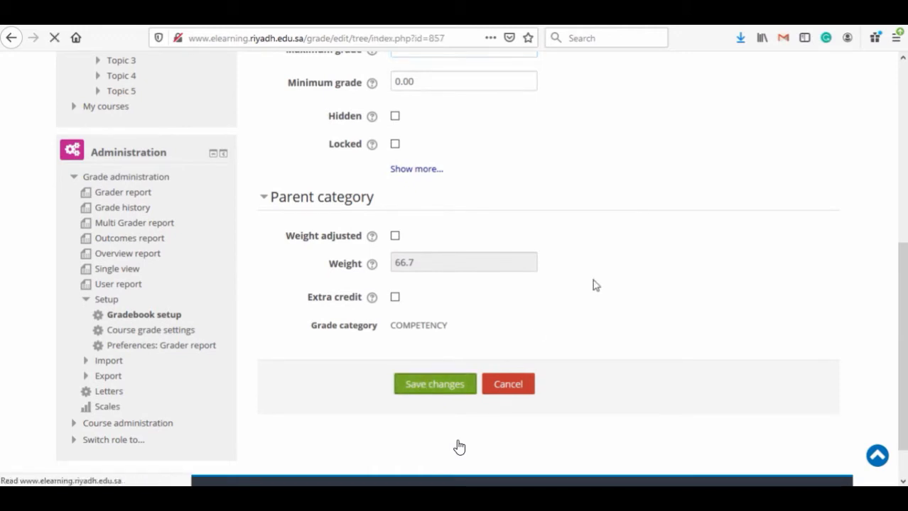
# Step: Start a new grade item in the gradebook and name it TOOTH #36 full metal preparation
pyautogui.scroll(-5, 459, 446)
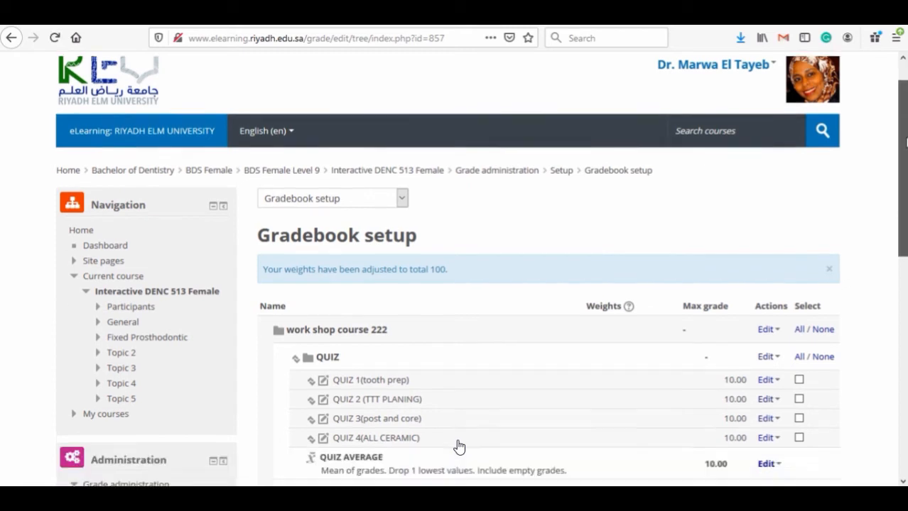
pyautogui.scroll(-3, 459, 446)
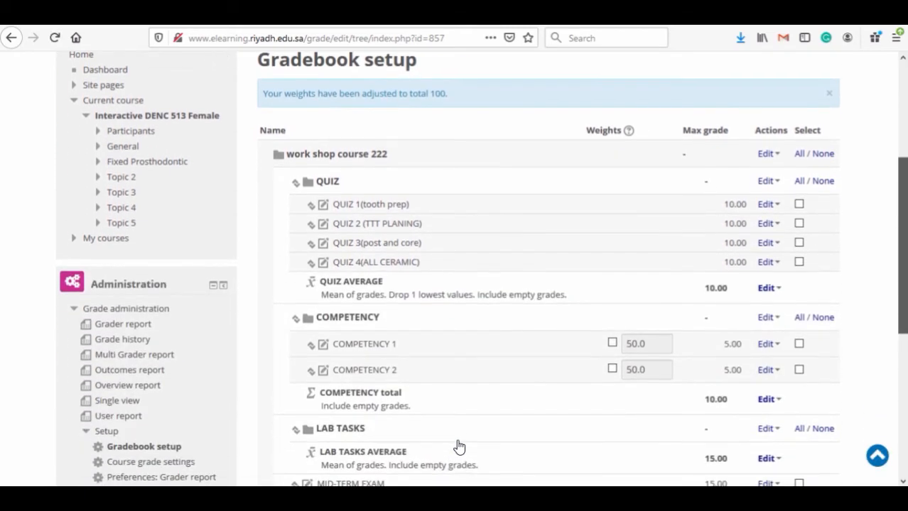
pyautogui.scroll(-1, 459, 446)
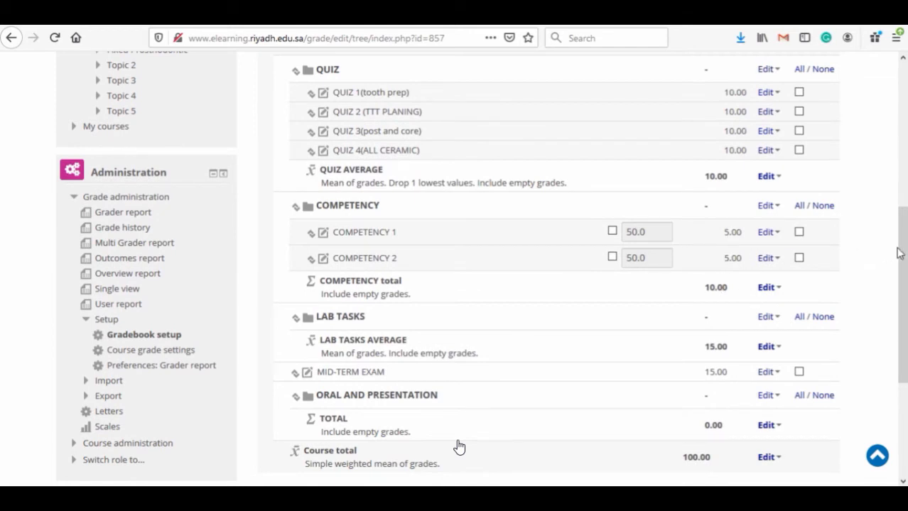
pyautogui.scroll(-1, 904, 259)
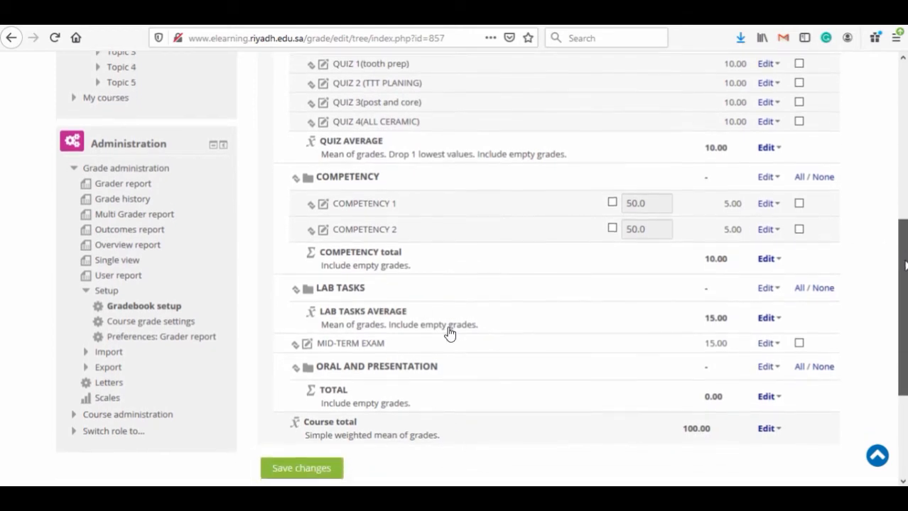
pyautogui.moveTo(903, 259)
pyautogui.mouseDown()
pyautogui.moveTo(897, 231)
pyautogui.moveTo(901, 262)
pyautogui.mouseUp()
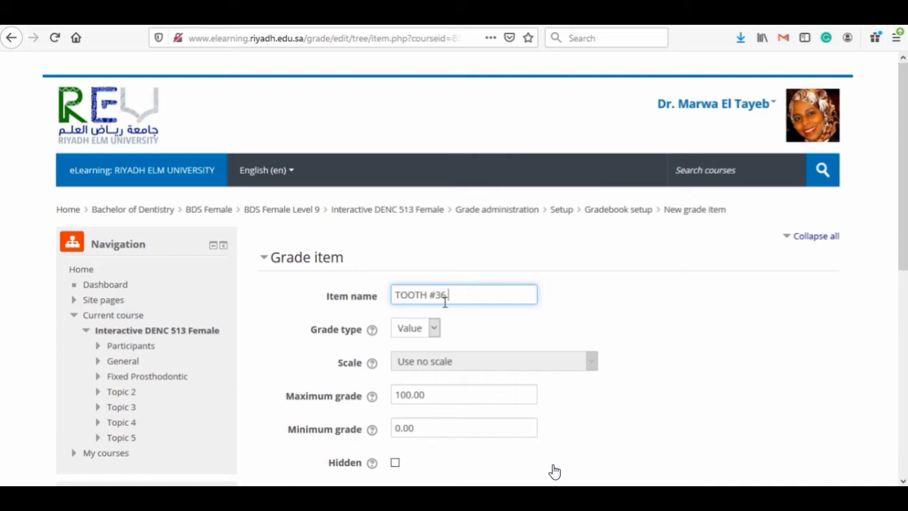
pyautogui.write('full metal preparation')
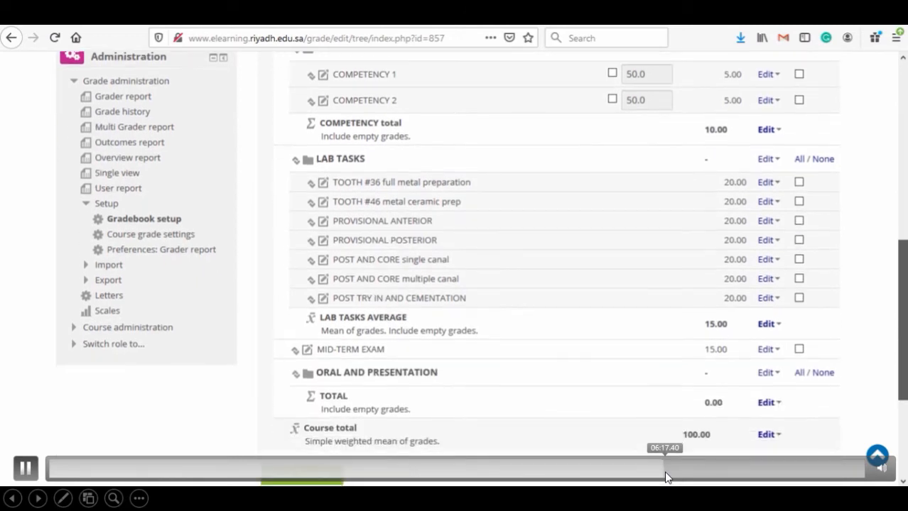
pyautogui.click(25, 470)
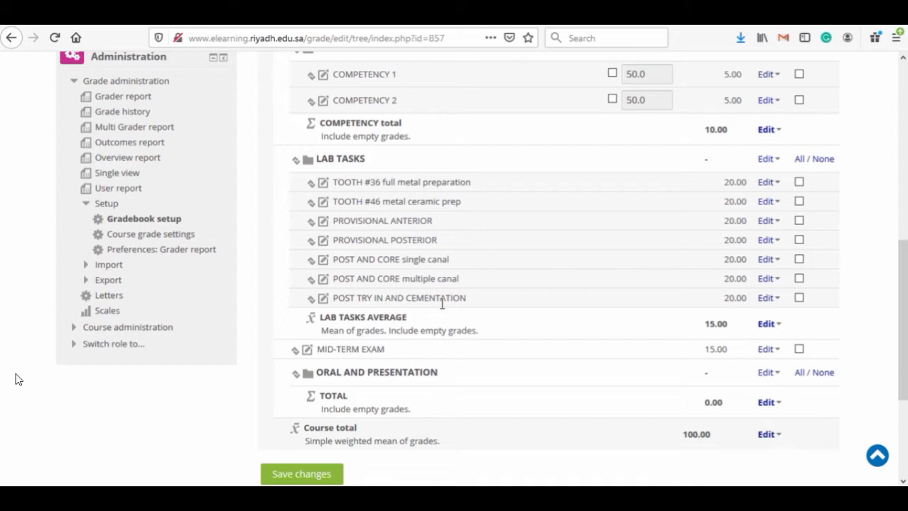
pyautogui.moveTo(140, 467)
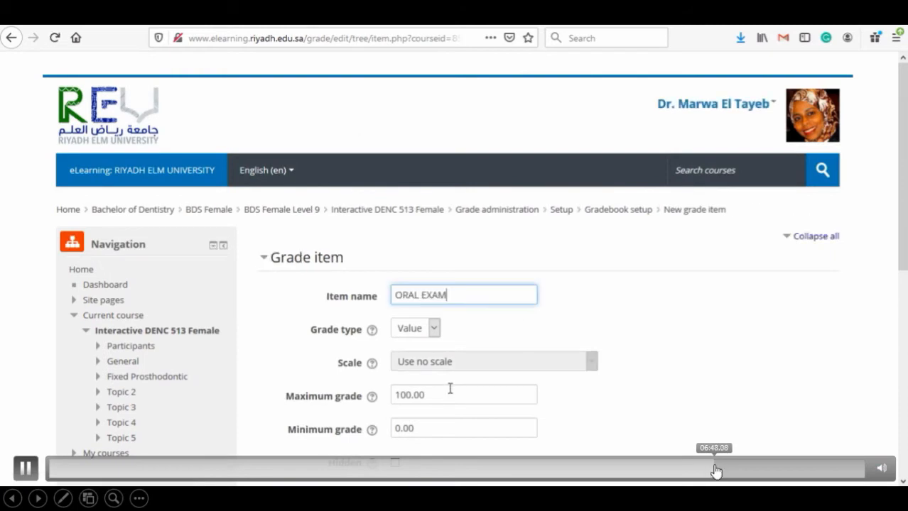
pyautogui.click(728, 469)
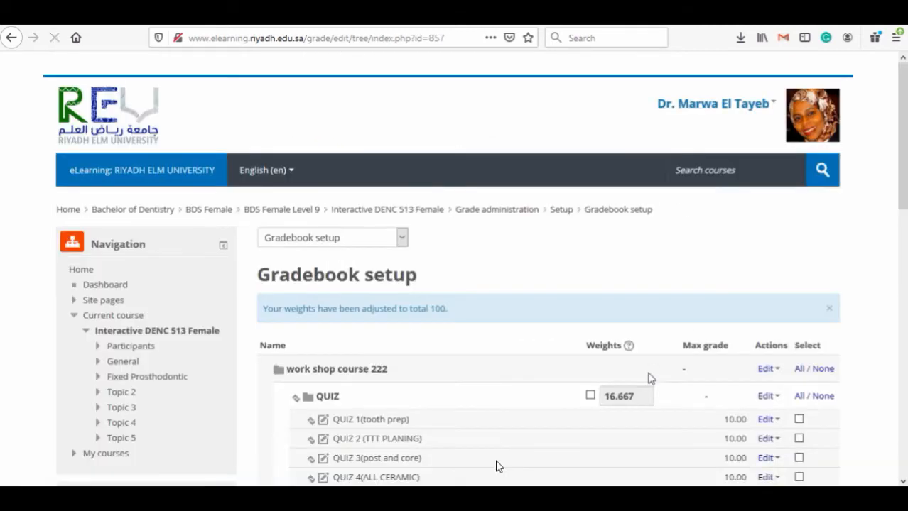
# Step: Review the category weights and maximum grades in the gradebook setup, and open the course's grader report
pyautogui.moveTo(904, 143); pyautogui.dragTo(903, 368)
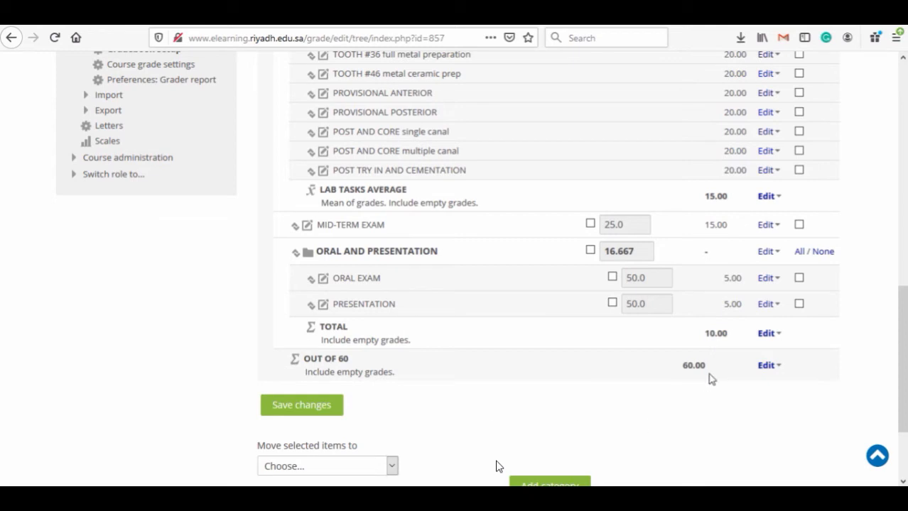
pyautogui.scroll(-2, 496, 466)
pyautogui.scroll(-1, 497, 465)
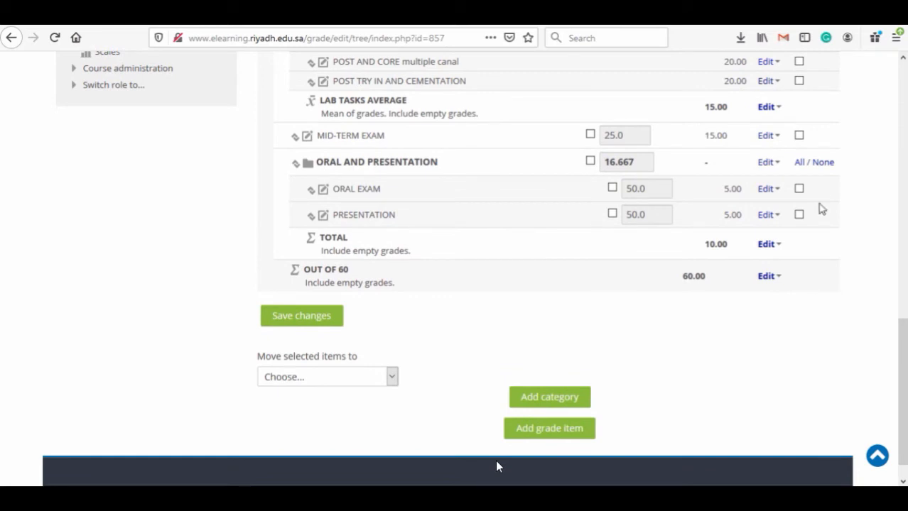
pyautogui.scroll(8, 496, 466)
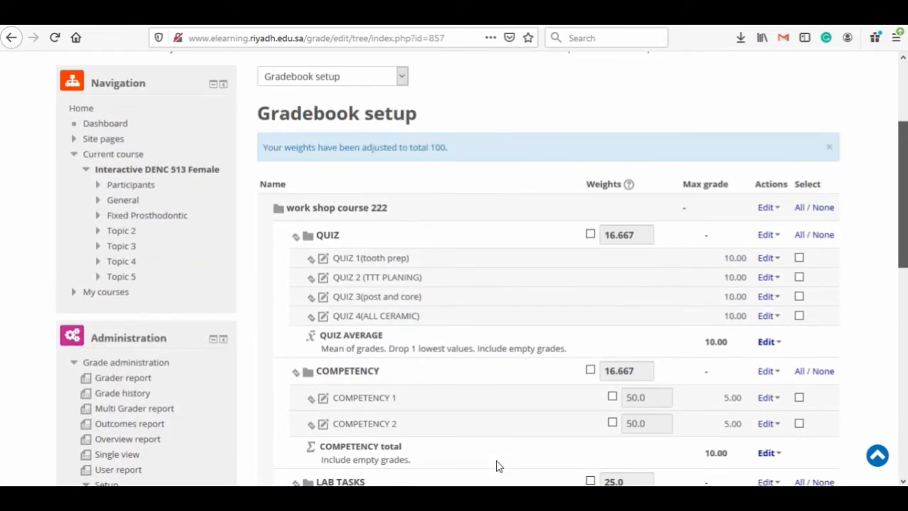
pyautogui.scroll(1, 497, 466)
pyautogui.click(402, 166)
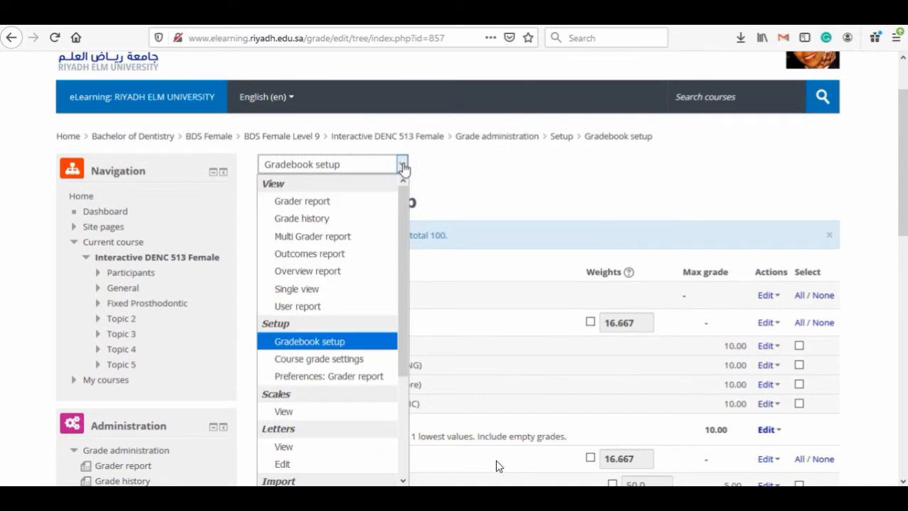
pyautogui.click(335, 203)
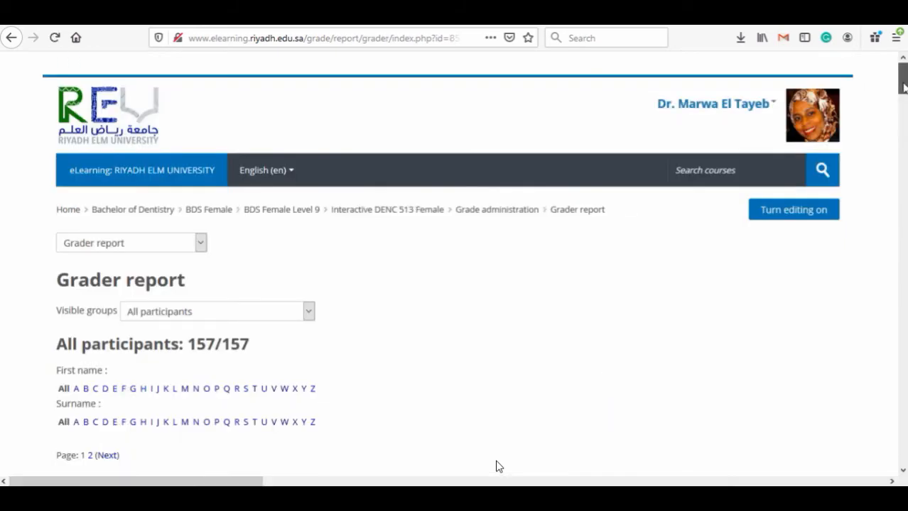
# Step: Examine the grader report's student table across the QUIZ, COMPETENCY, LAB TASKS and MID-TERM EXAM columns
pyautogui.scroll(-5, 499, 466)
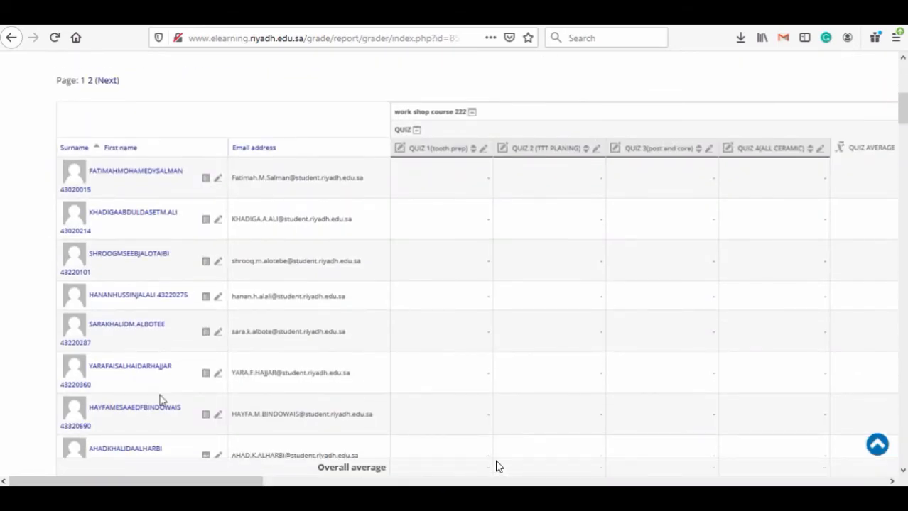
pyautogui.hscroll(5, 499, 466)
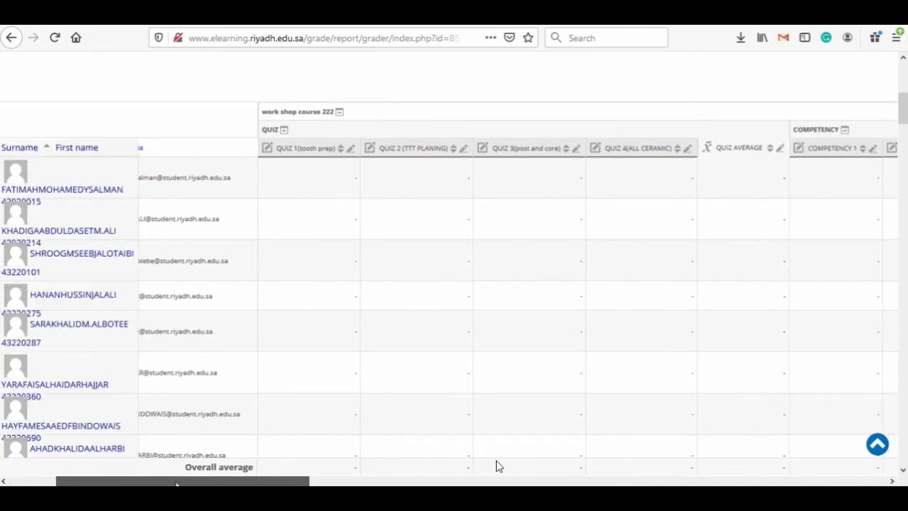
pyautogui.hscroll(6, 499, 467)
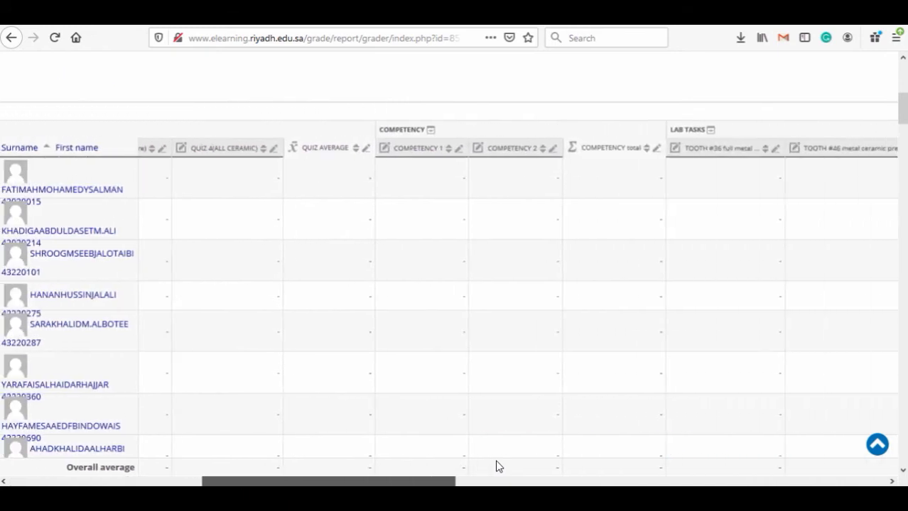
pyautogui.hscroll(6, 500, 467)
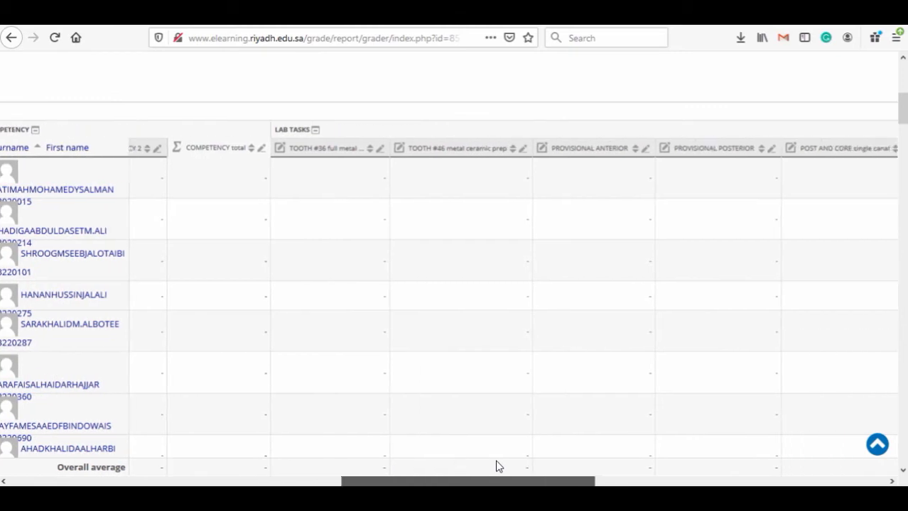
pyautogui.hscroll(6, 499, 466)
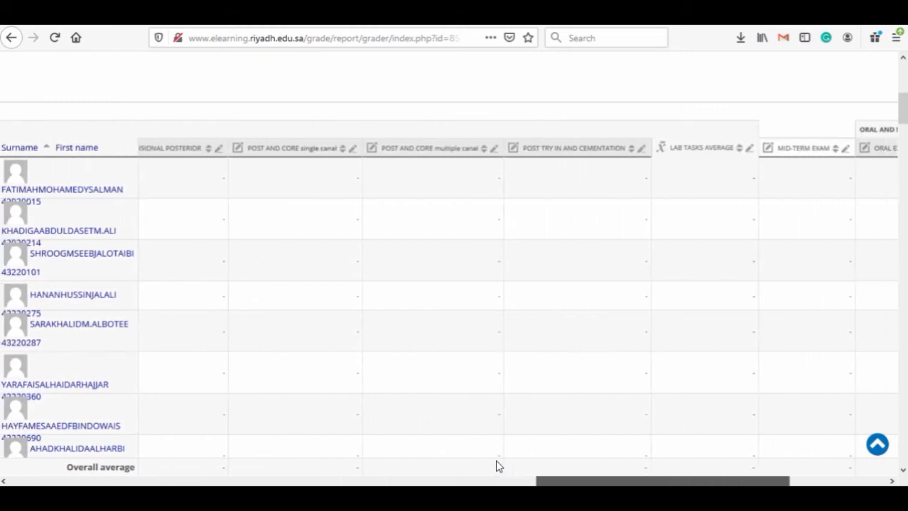
# Step: Open the first student's user report from the grader report and review the range of every grade item up to OUT OF 60
pyautogui.hscroll(5, 499, 466)
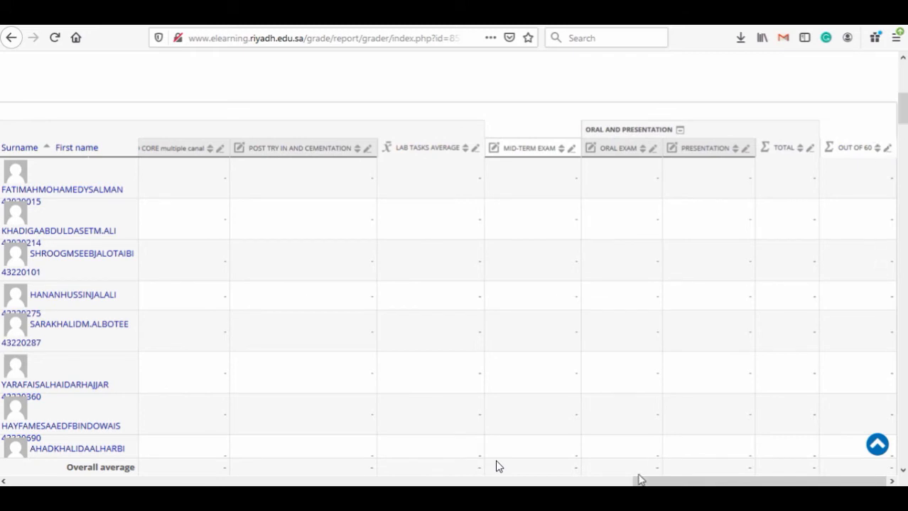
pyautogui.hscroll(-10, 499, 467)
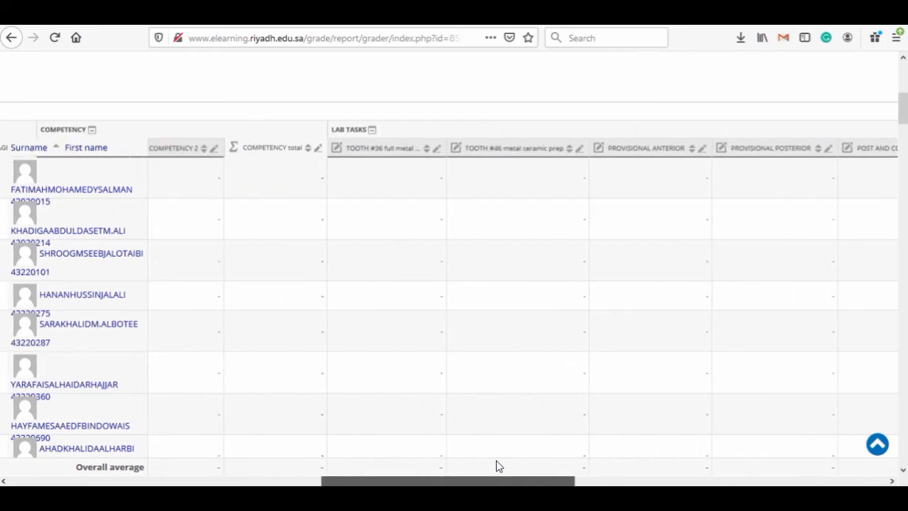
pyautogui.hscroll(-10, 499, 466)
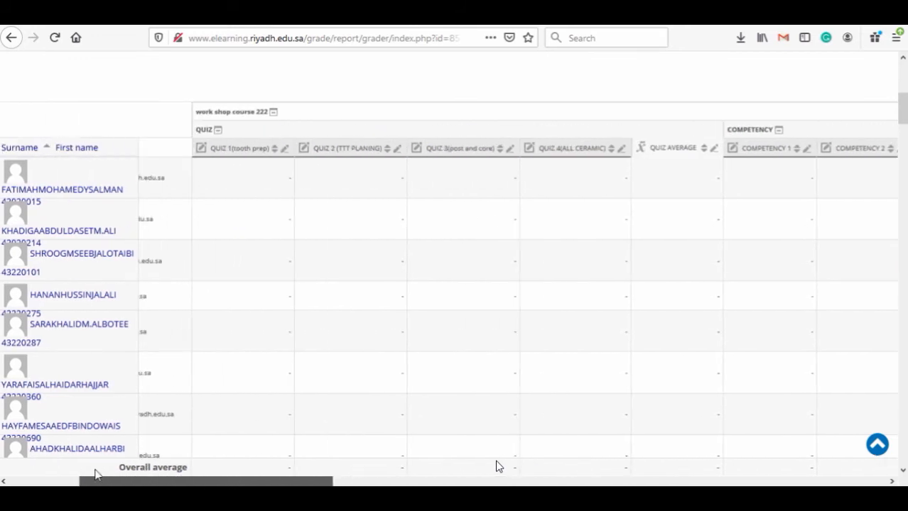
pyautogui.hscroll(-2, 499, 467)
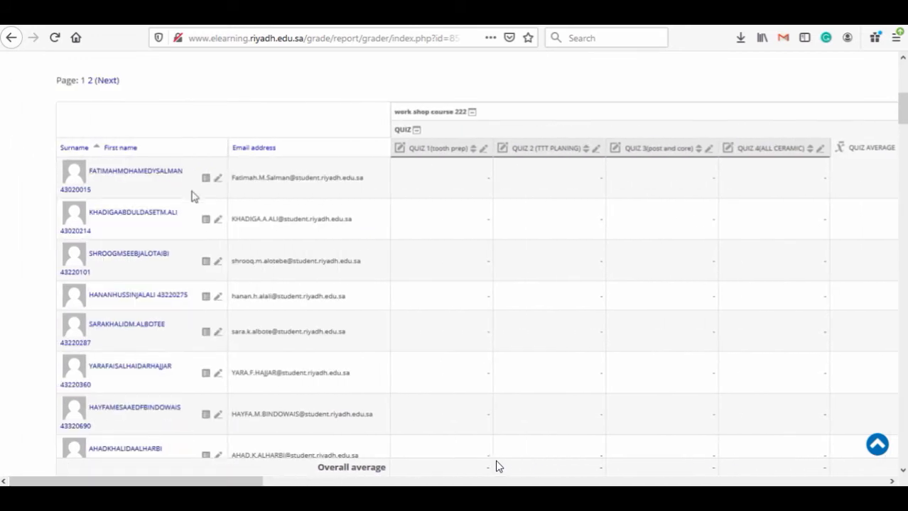
pyautogui.click(206, 179)
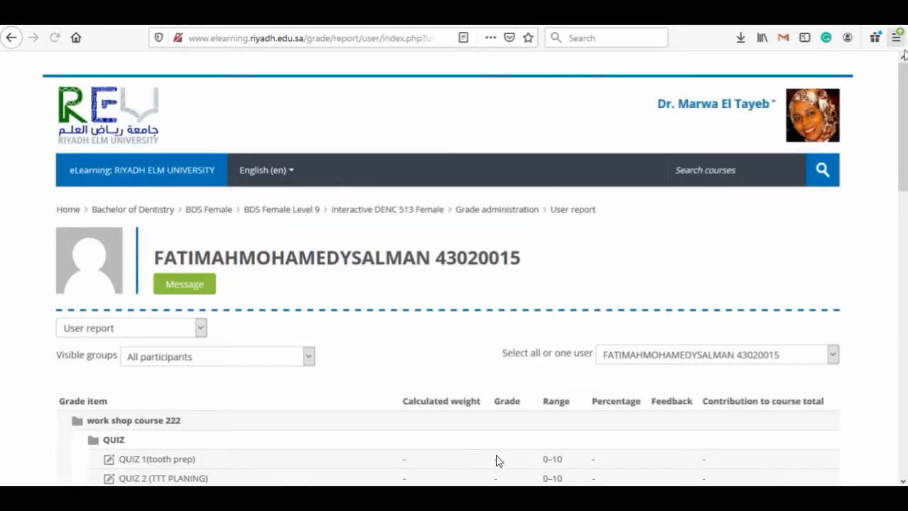
pyautogui.scroll(-4, 497, 460)
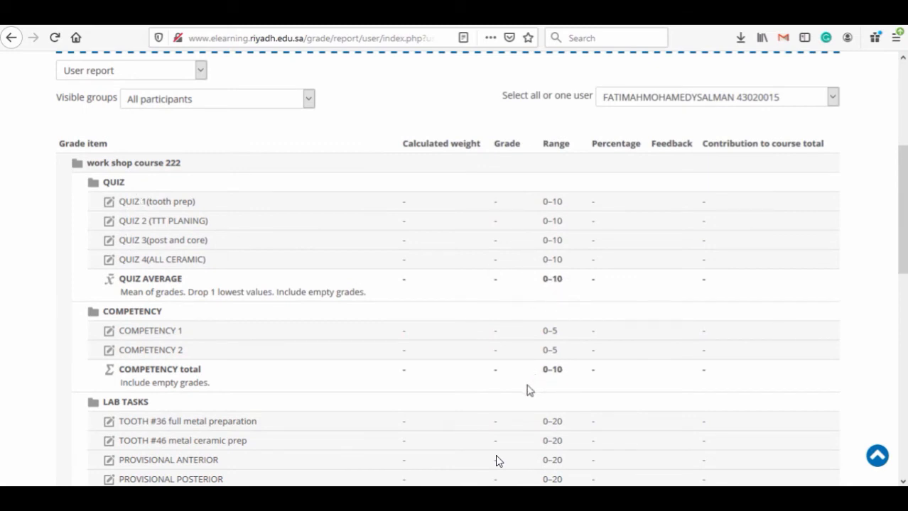
pyautogui.moveTo(902, 240); pyautogui.dragTo(905, 337)
pyautogui.scroll(-1, 496, 461)
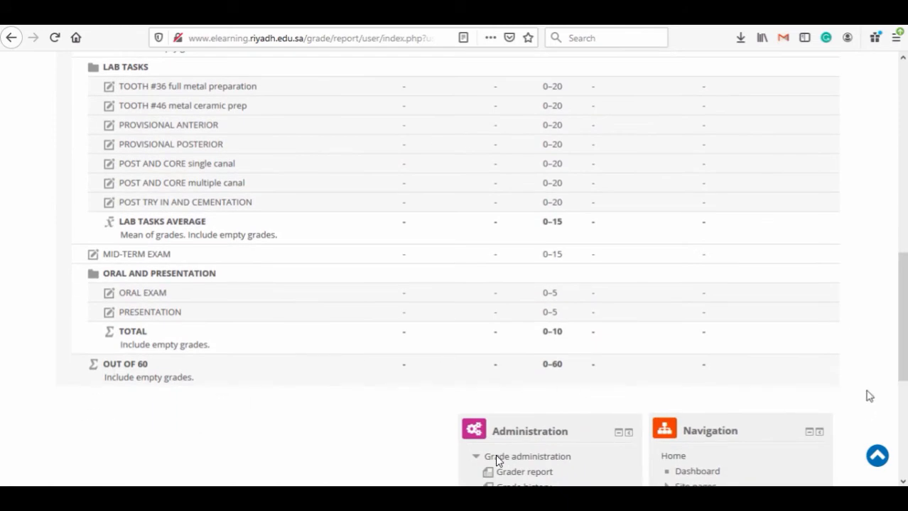
pyautogui.moveTo(902, 351); pyautogui.dragTo(900, 171)
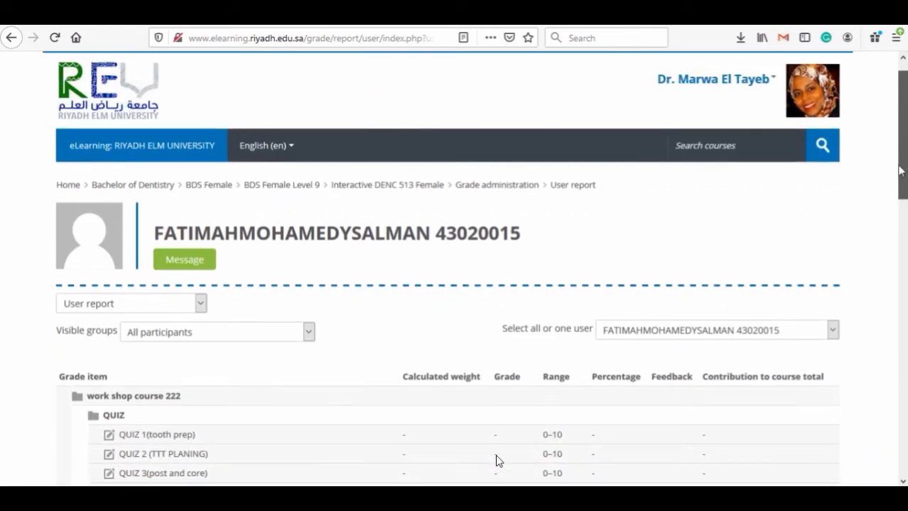
# Step: Open the gradebook setup and hide the OUT OF 60 course total
pyautogui.click(200, 302)
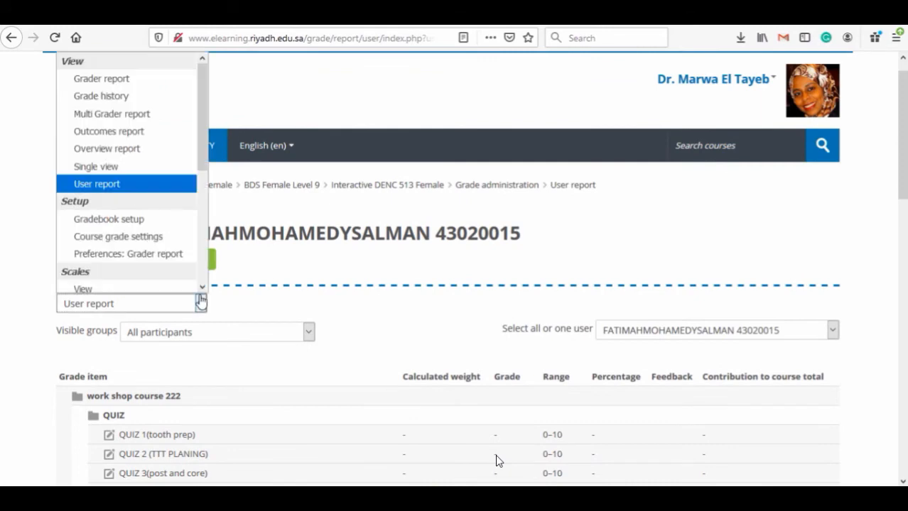
pyautogui.click(130, 220)
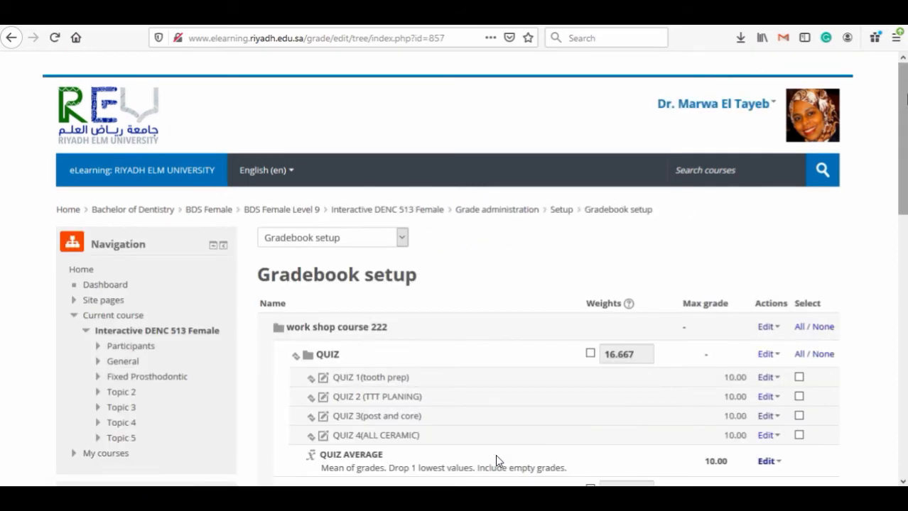
pyautogui.scroll(-10, 495, 455)
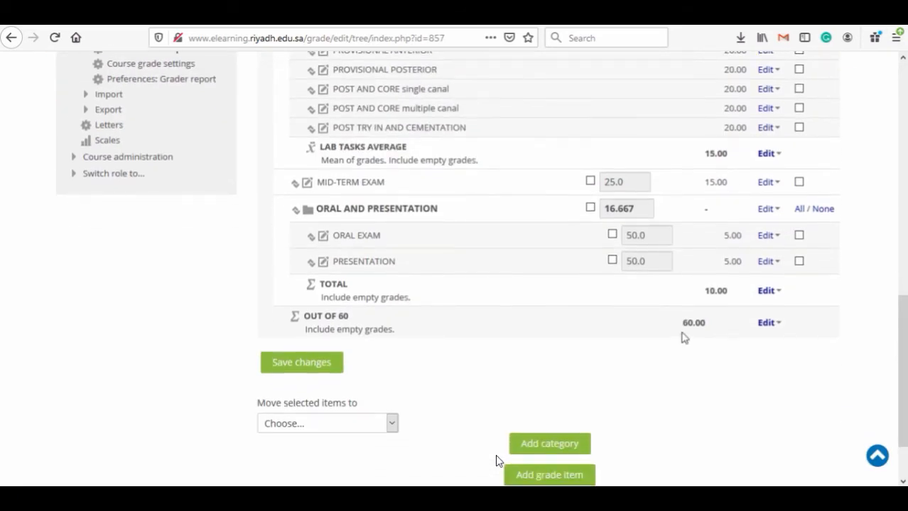
pyautogui.click(770, 323)
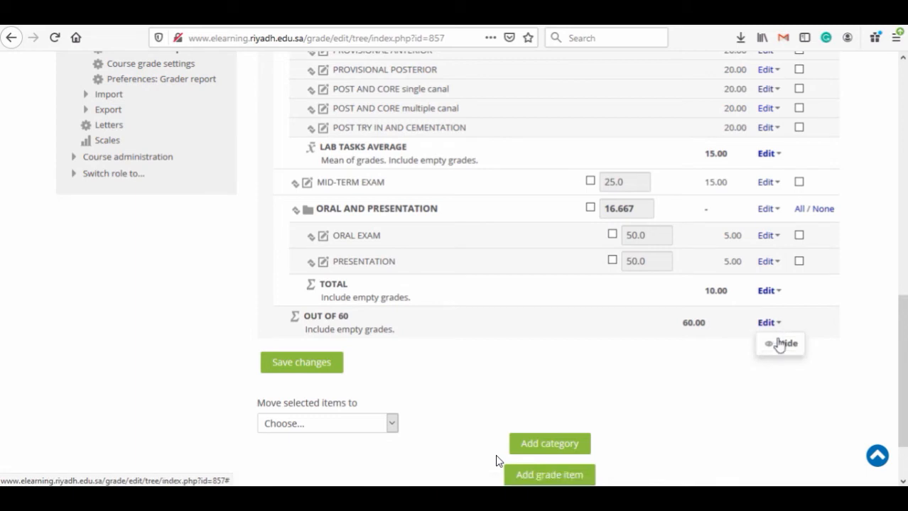
pyautogui.click(781, 345)
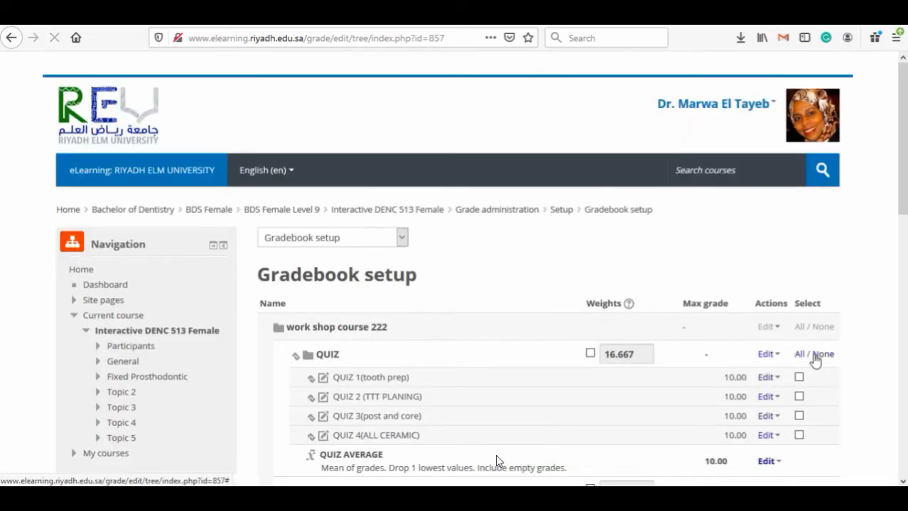
pyautogui.moveTo(900, 182); pyautogui.dragTo(901, 402)
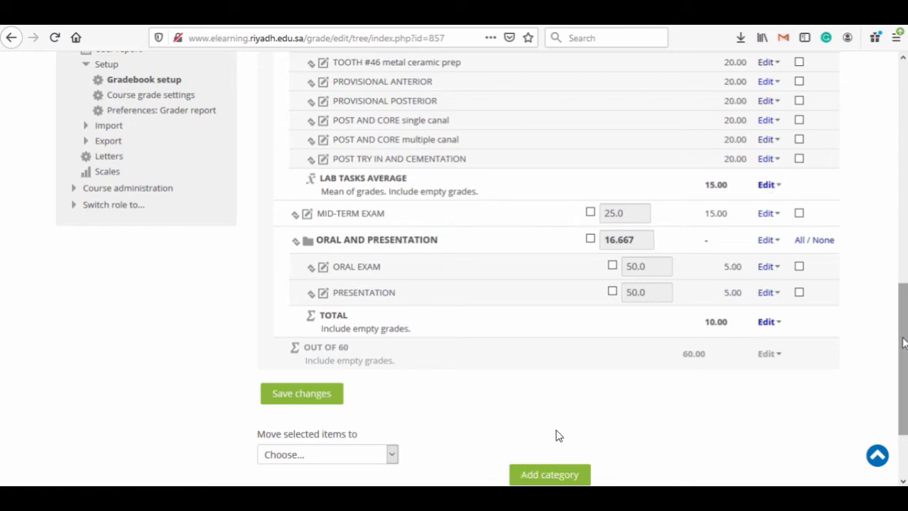
pyautogui.scroll(6, 903, 343)
pyautogui.moveTo(898, 228); pyautogui.dragTo(907, 371)
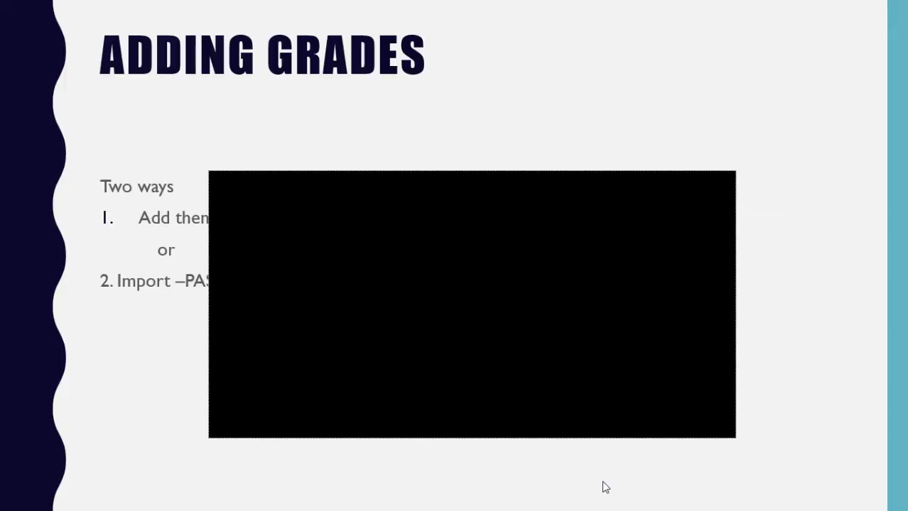
# Step: Restart the PowerPoint slide show from the ADDING GRADES slide and advance to the ADD ONE BY ONE slide
pyautogui.click(177, 288)
pyautogui.press('Left')
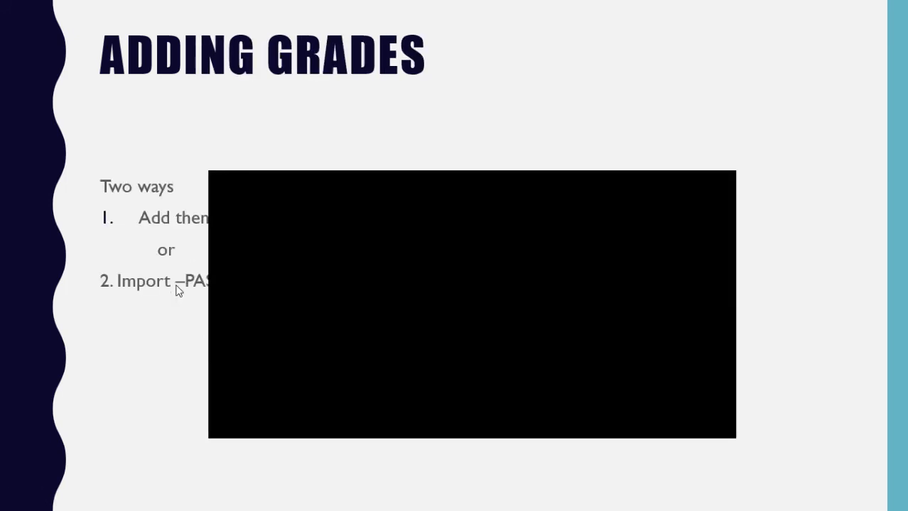
pyautogui.press('Escape')
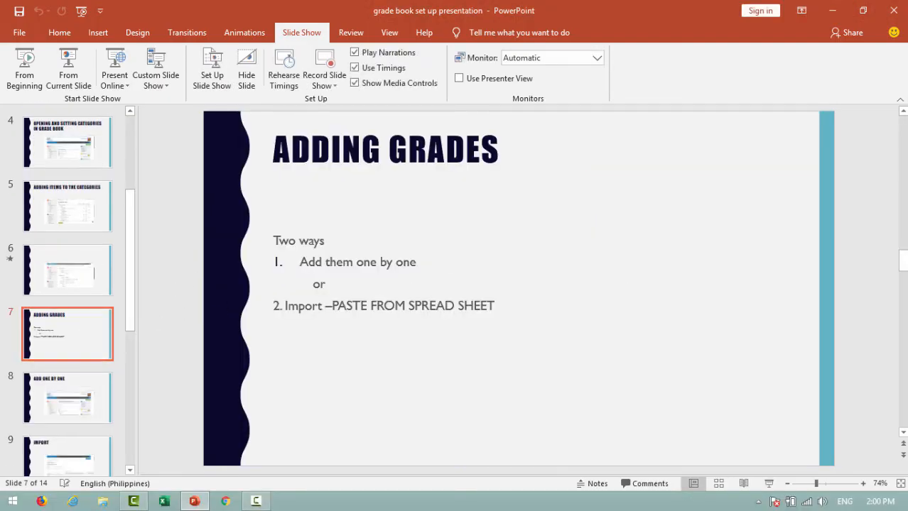
pyautogui.click(768, 483)
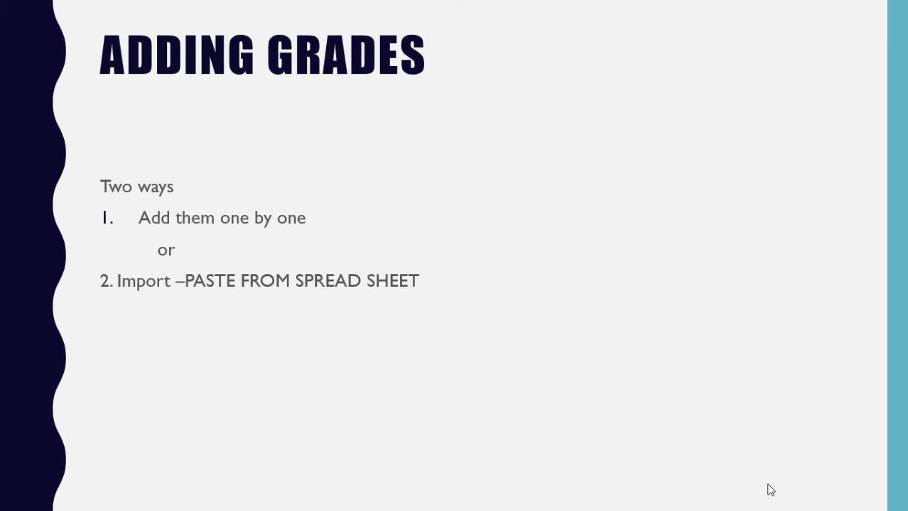
pyautogui.click(770, 490)
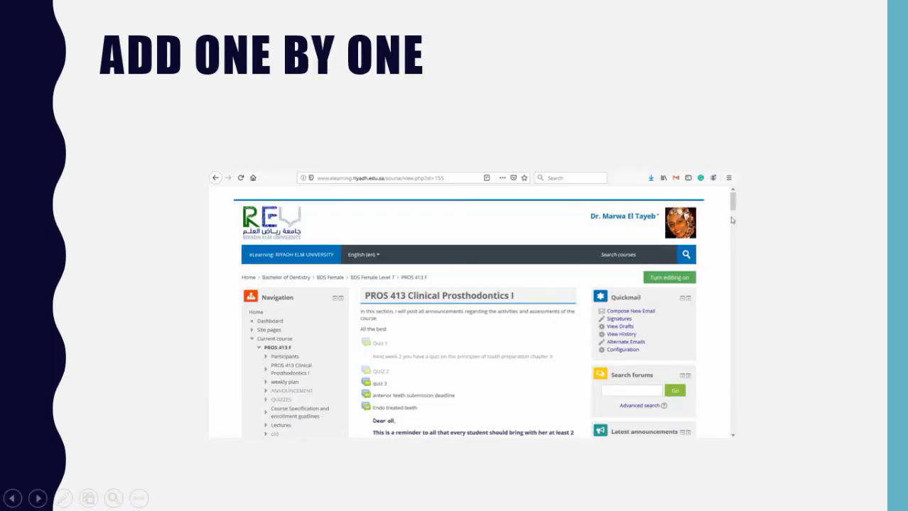
# Step: Open the grader report of the PROS 413 F course and look through the students' quiz grades
pyautogui.click(240, 421)
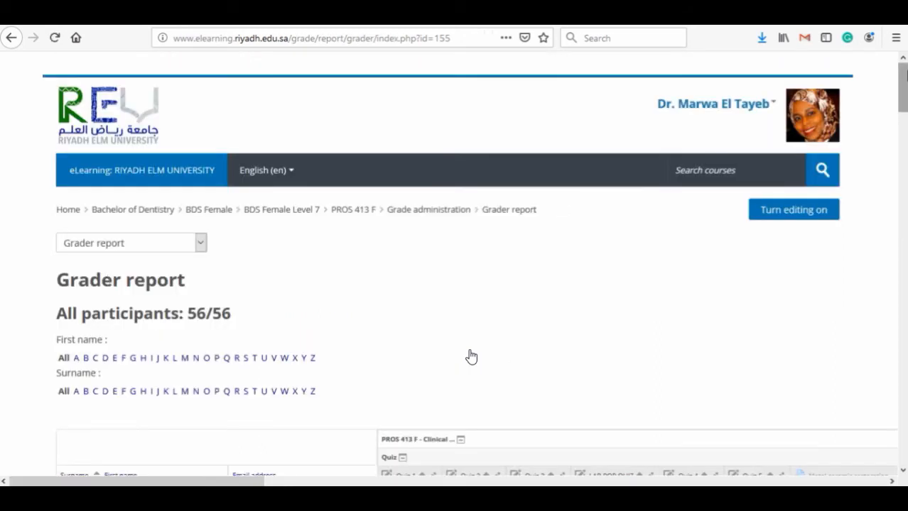
pyautogui.scroll(-5, 471, 357)
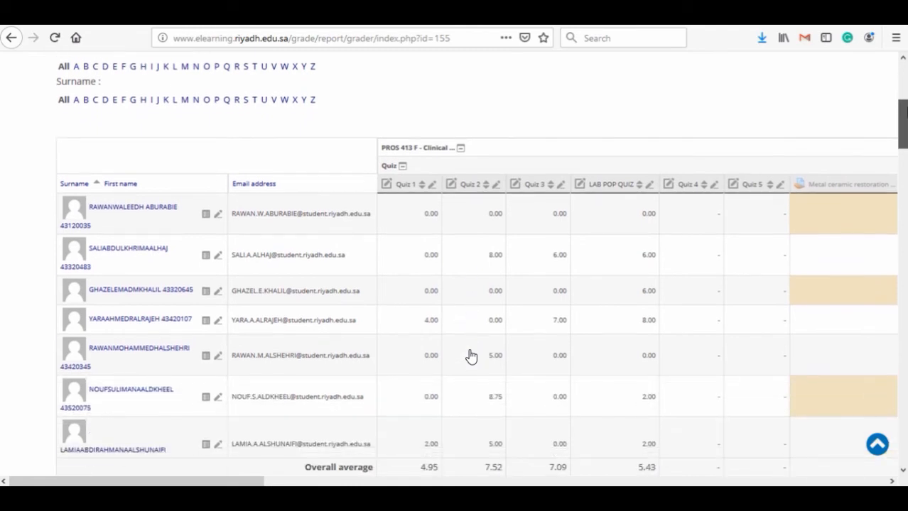
pyautogui.scroll(-2, 471, 357)
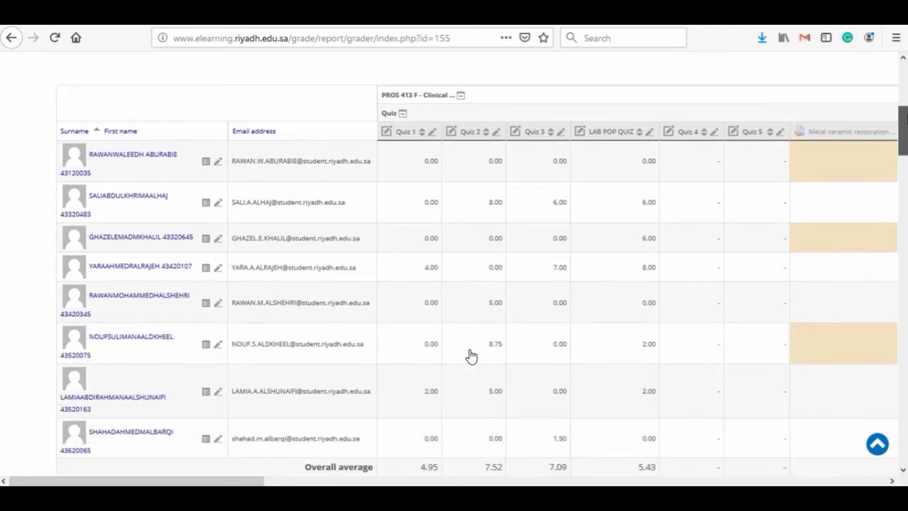
pyautogui.scroll(-6, 471, 357)
pyautogui.scroll(10, 471, 357)
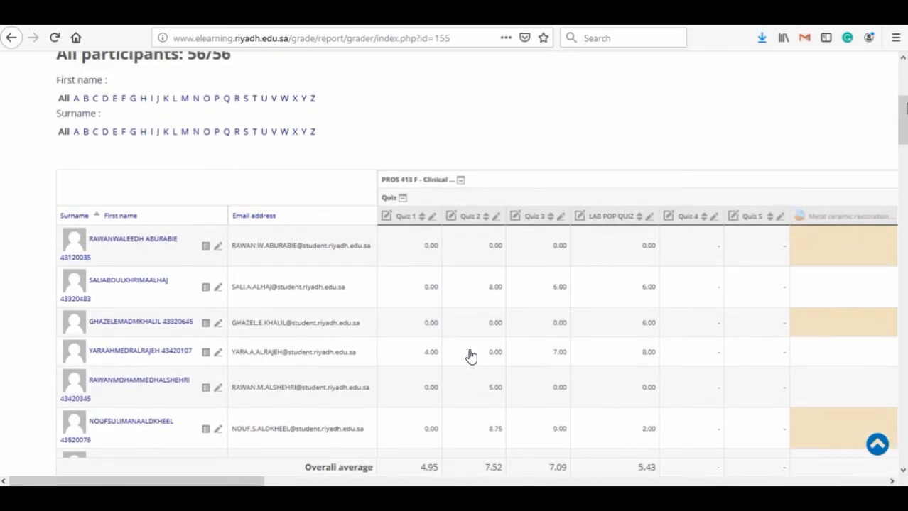
# Step: Find the Mid-term Exam column in the grader report and open that grade item in single view
pyautogui.hscroll(8, 471, 357)
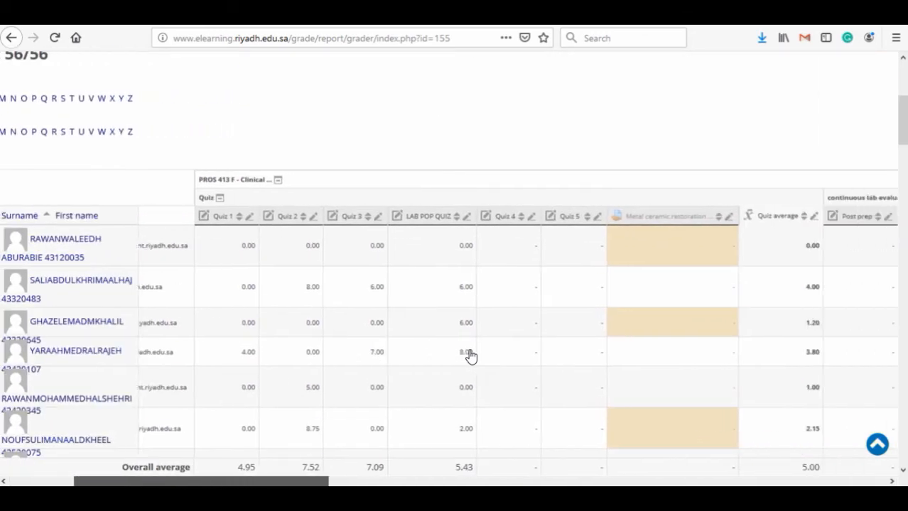
pyautogui.hscroll(5, 471, 357)
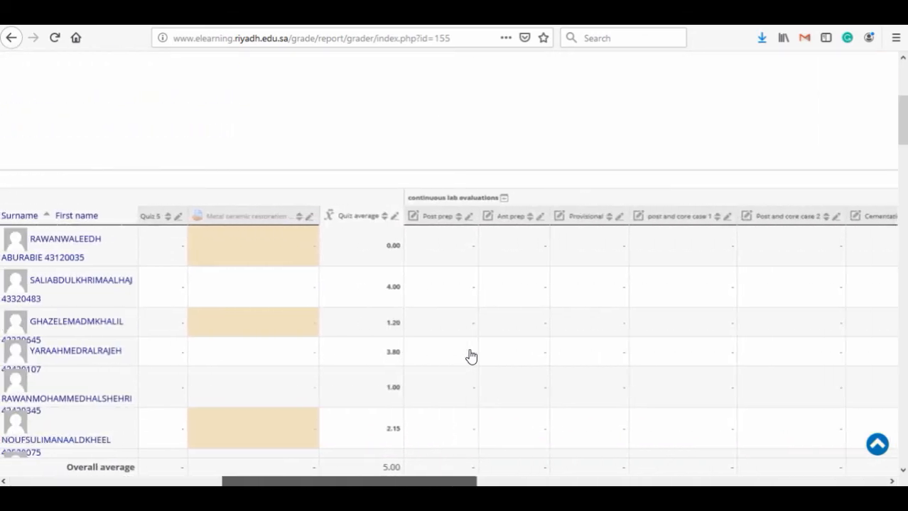
pyautogui.hscroll(5, 471, 357)
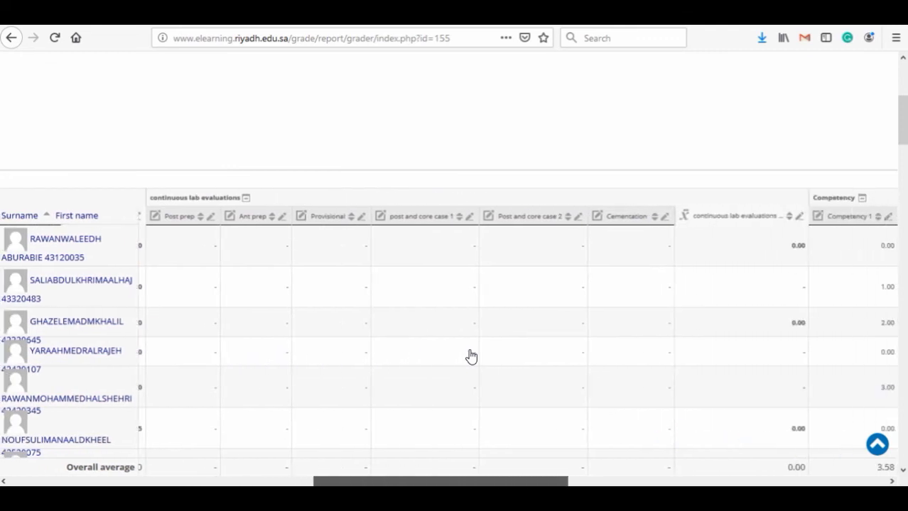
pyautogui.hscroll(5, 471, 357)
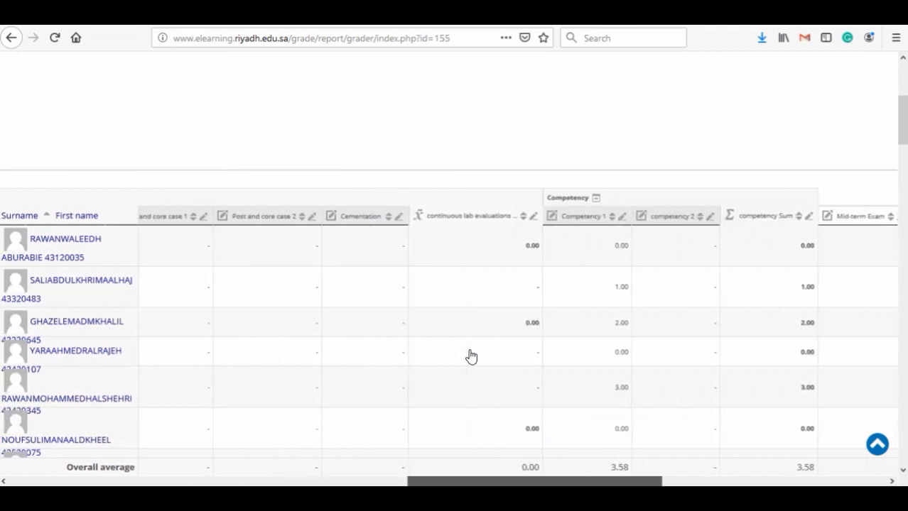
pyautogui.hscroll(5, 471, 357)
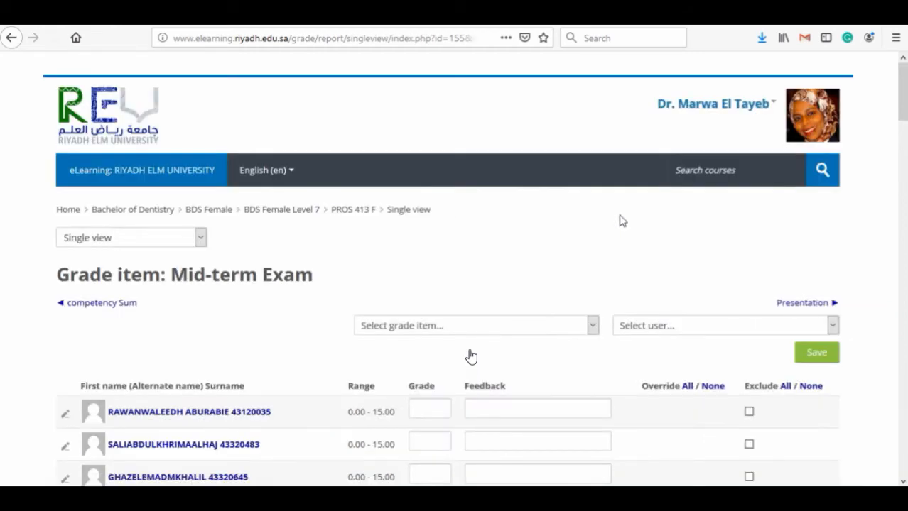
# Step: Enter Mid-term Exam grades of 15, 14 and 15 for the first three students and save the grades
pyautogui.click(424, 412)
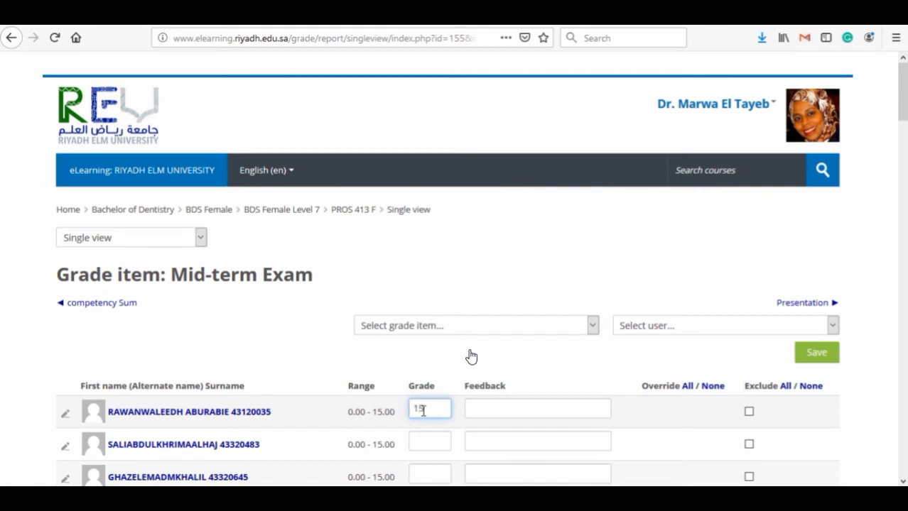
pyautogui.click(423, 441)
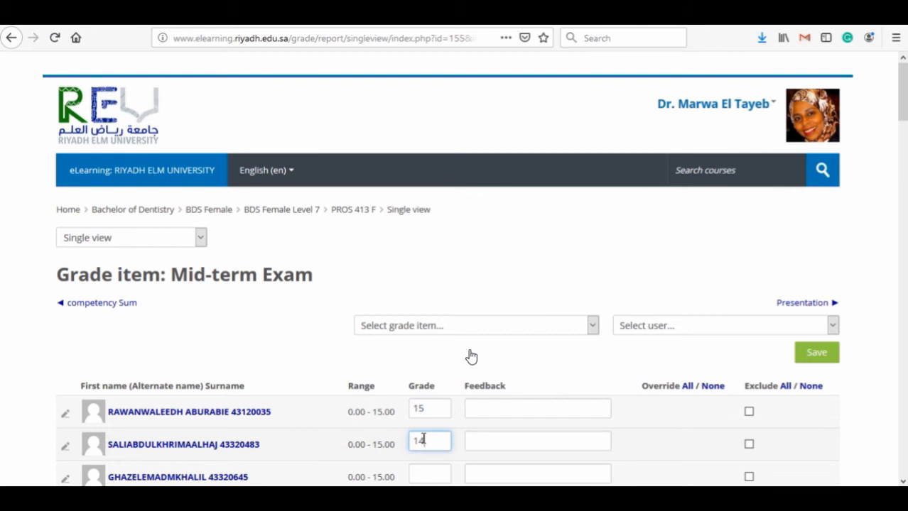
pyautogui.click(424, 474)
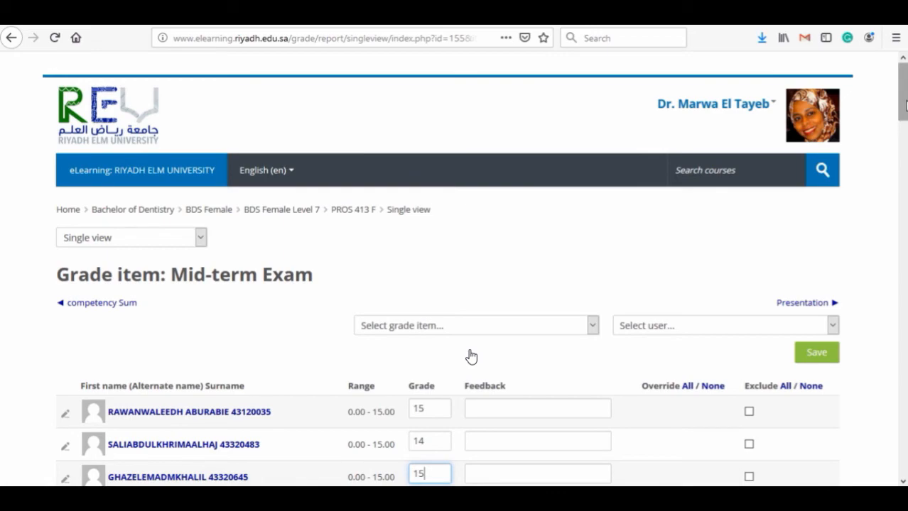
pyautogui.scroll(-3, 471, 357)
pyautogui.scroll(-12, 471, 357)
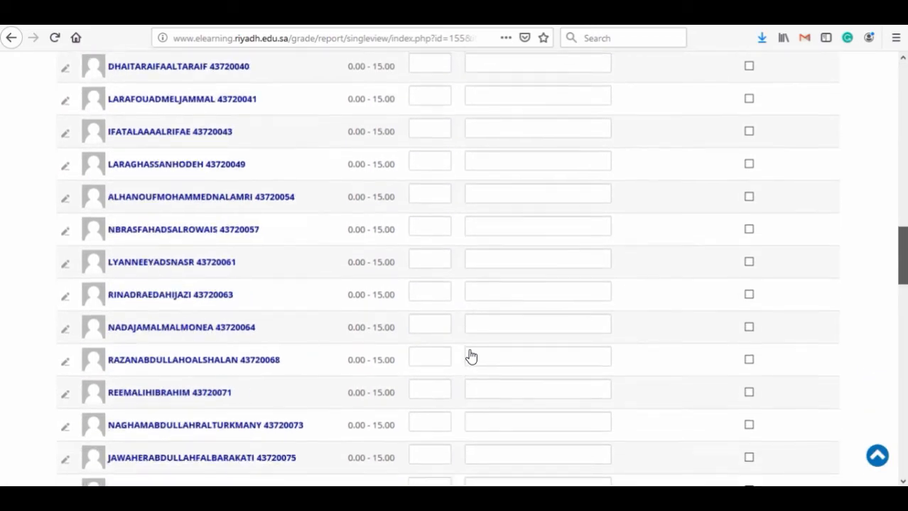
pyautogui.scroll(-6, 471, 357)
pyautogui.scroll(1, 471, 356)
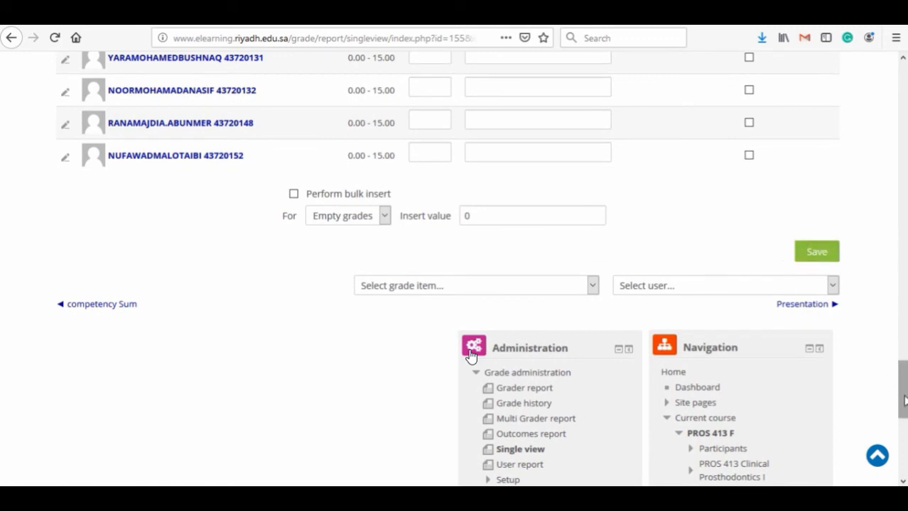
pyautogui.scroll(1, 471, 356)
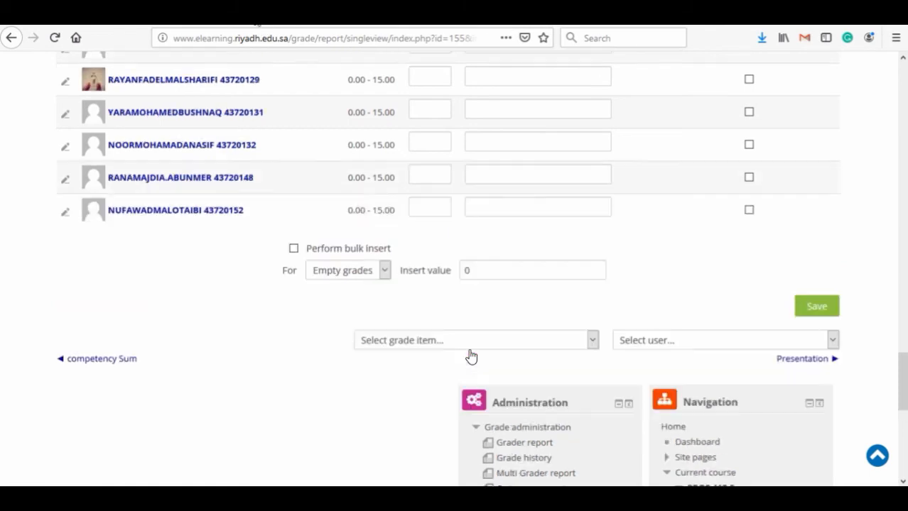
pyautogui.click(816, 308)
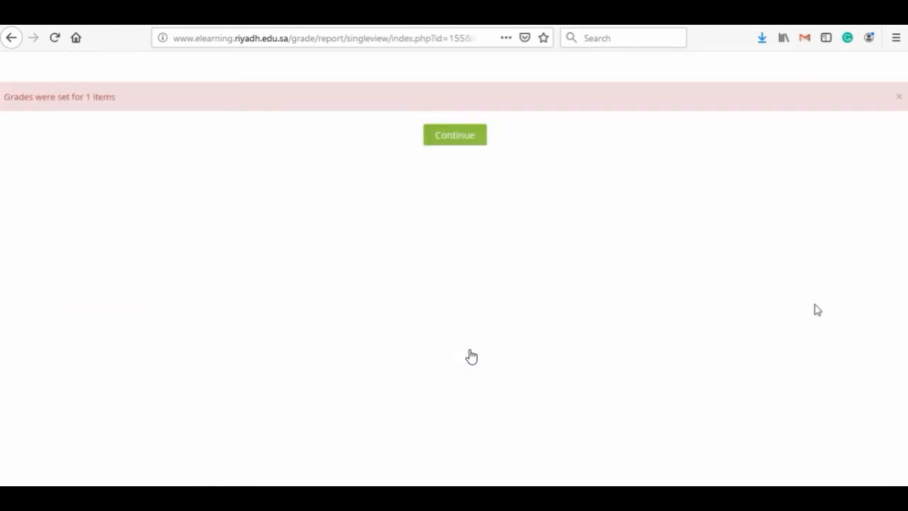
# Step: Continue past the grade-saving notice, play the IMPORT slide's video and rewind it to where the grader report's view list opens
pyautogui.click(441, 136)
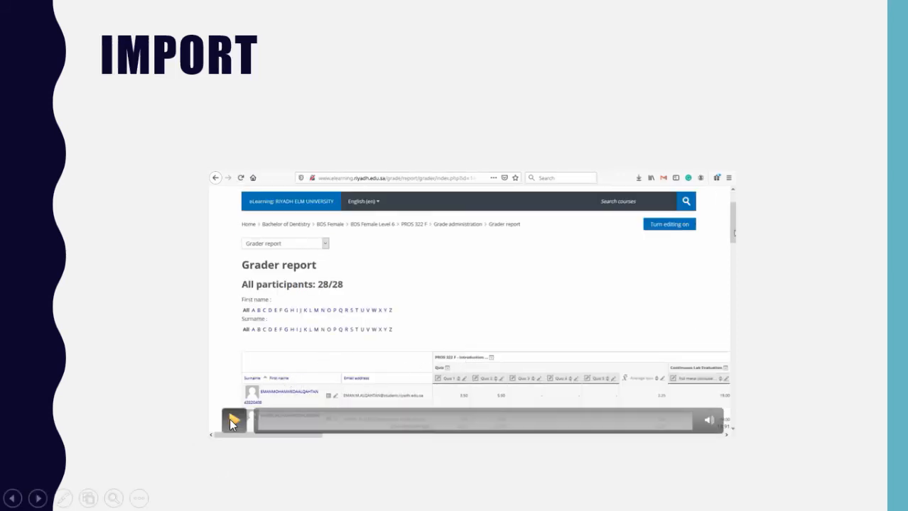
pyautogui.click(233, 422)
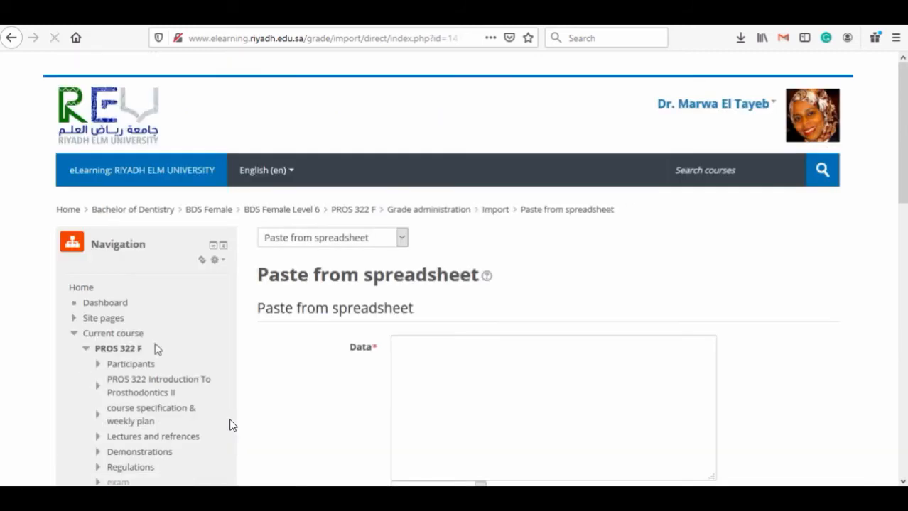
pyautogui.moveTo(61, 464)
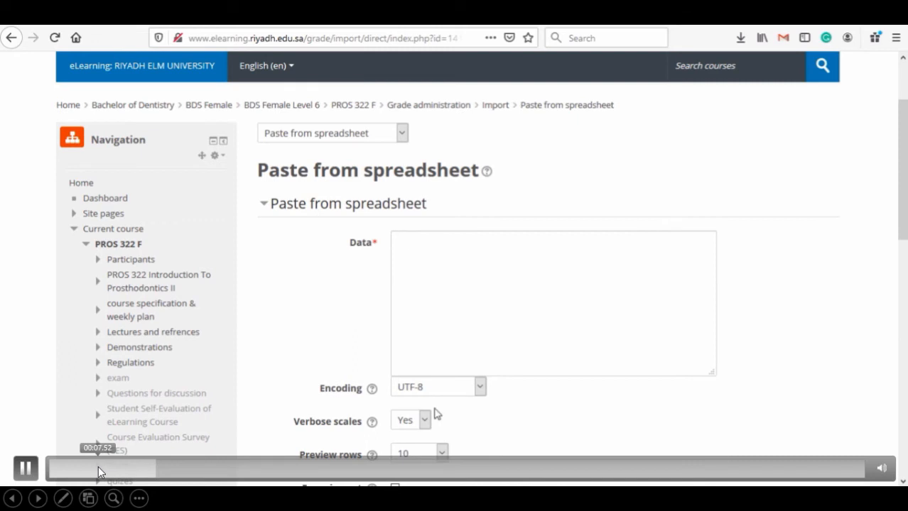
pyautogui.click(98, 466)
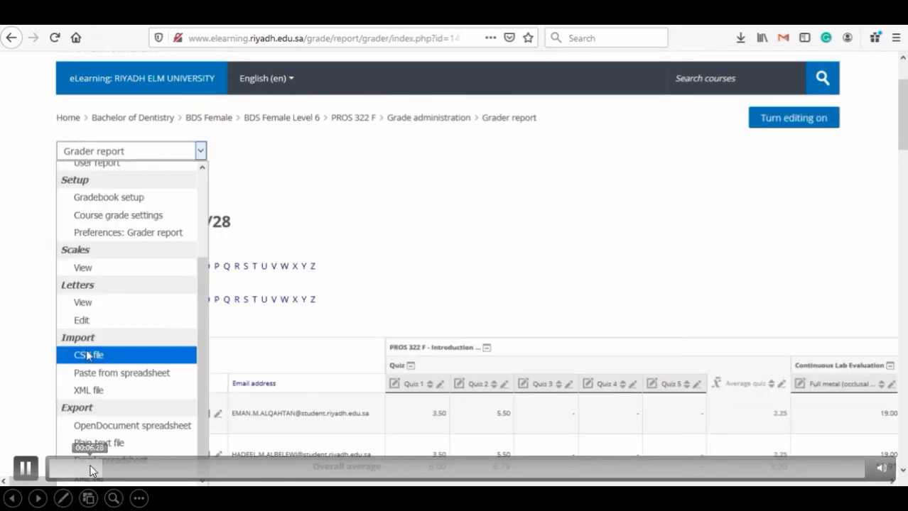
pyautogui.click(79, 466)
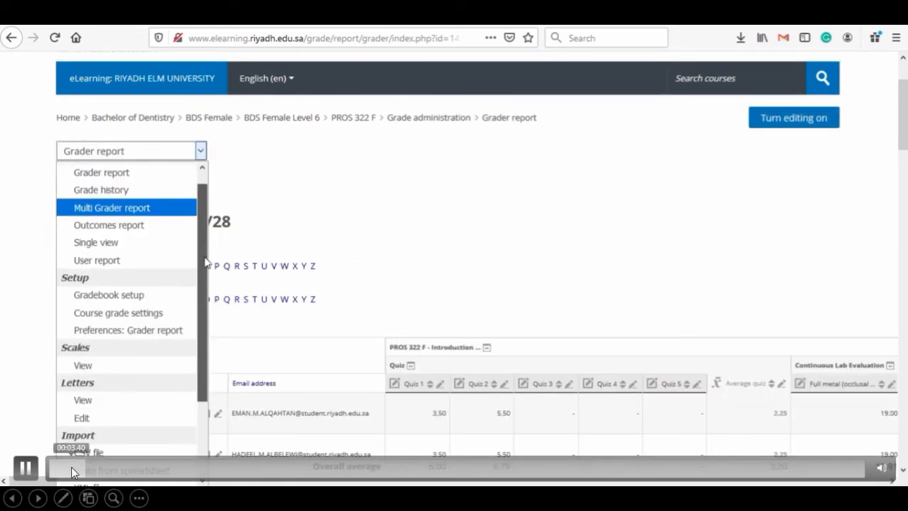
pyautogui.click(71, 467)
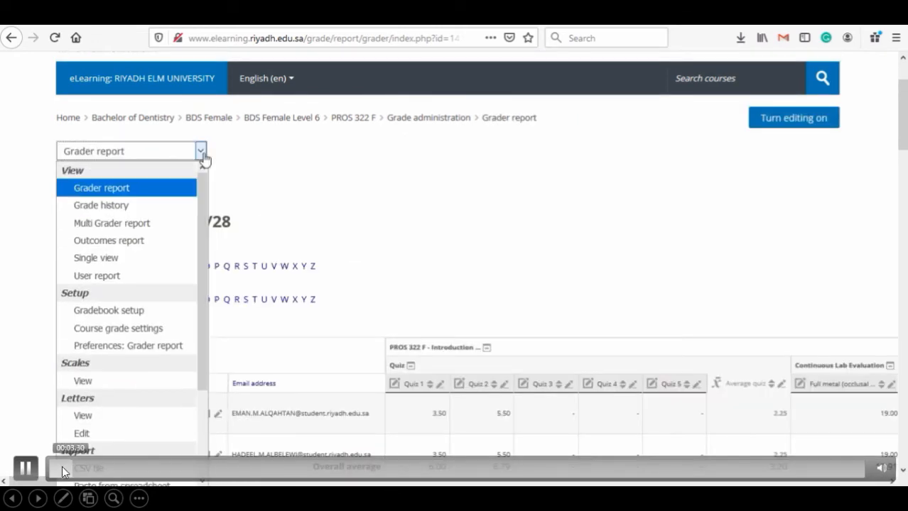
pyautogui.click(57, 465)
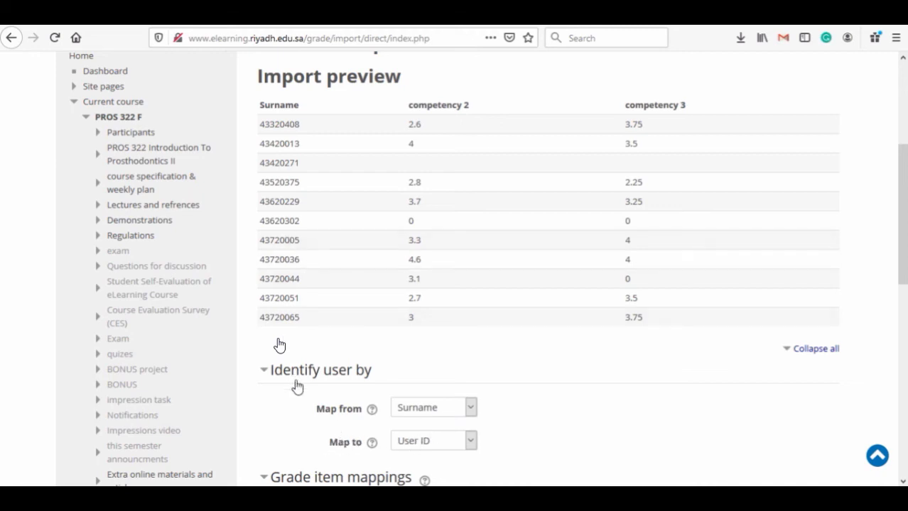
# Step: Open the Map to choices for identifying users under the import preview, pausing the video there and resuming it
pyautogui.click(469, 442)
pyautogui.click(24, 469)
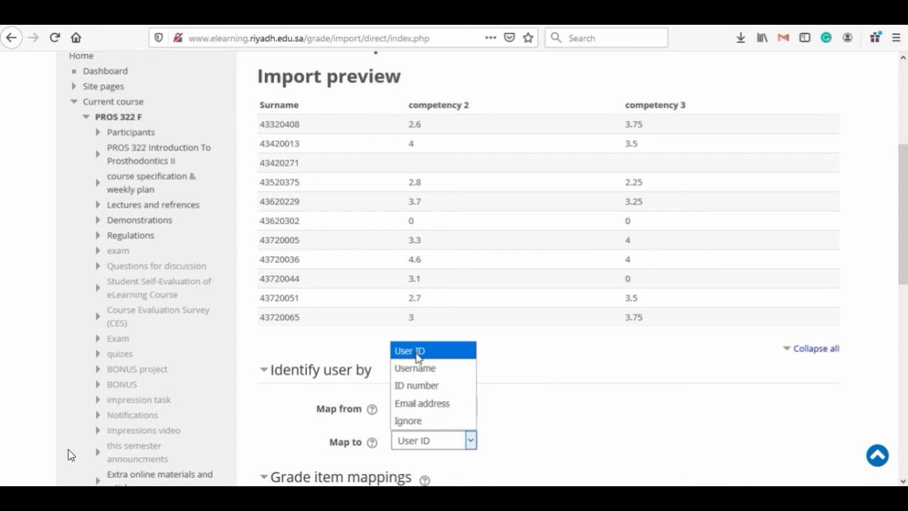
pyautogui.moveTo(50, 451)
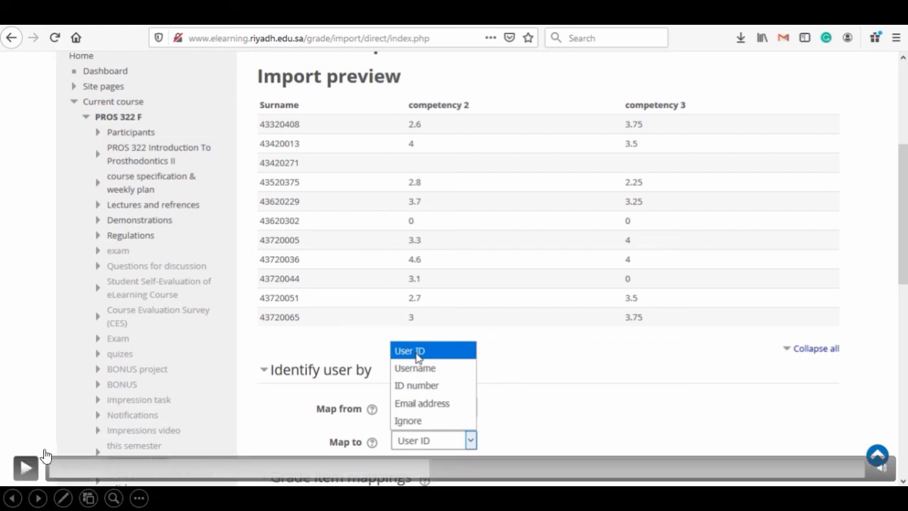
pyautogui.click(33, 466)
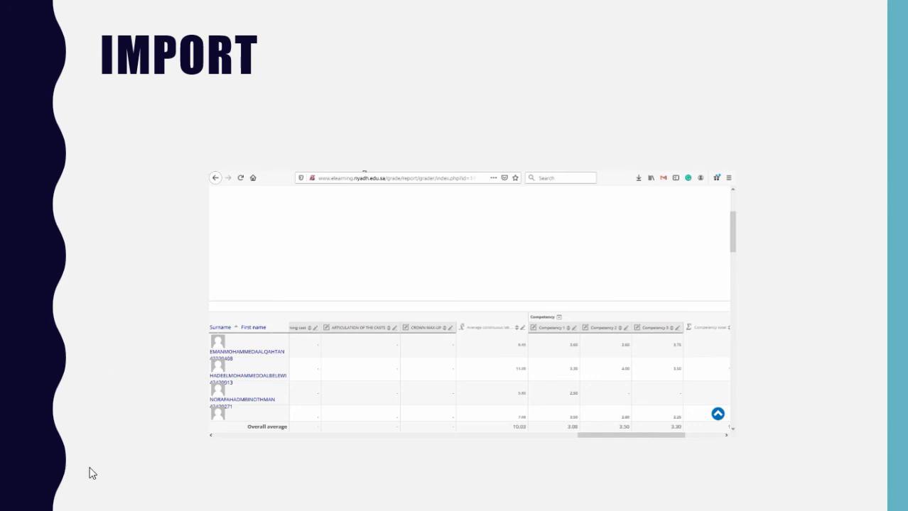
# Step: Advance to the ADDING ONLINE QUIZ GRADE slide and play its video
pyautogui.press('Right')
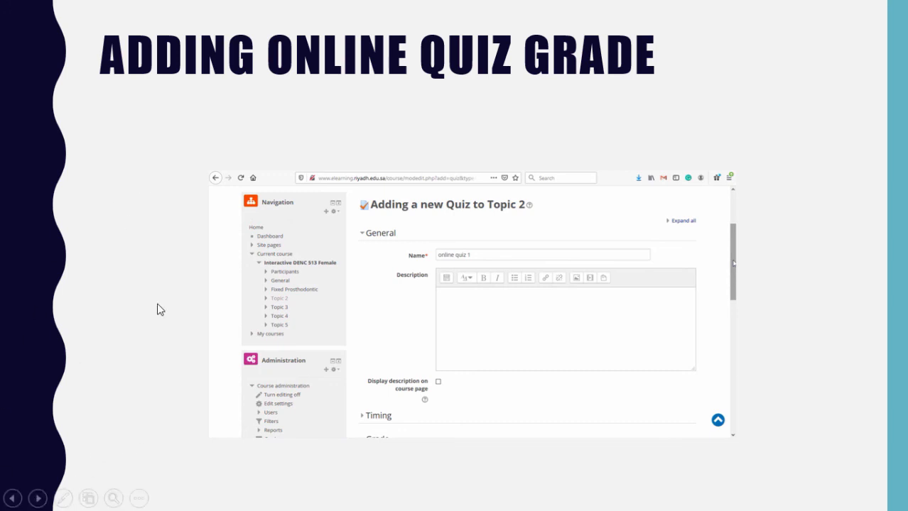
pyautogui.click(235, 419)
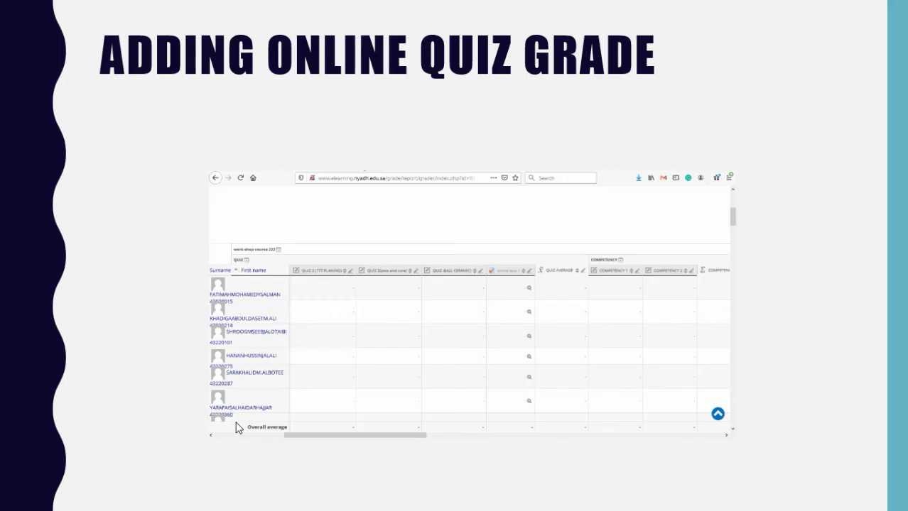
# Step: Go to the DOWNLOAD THE SHEET slide, returning to it from the closing slide, and play its video
pyautogui.press('Right')
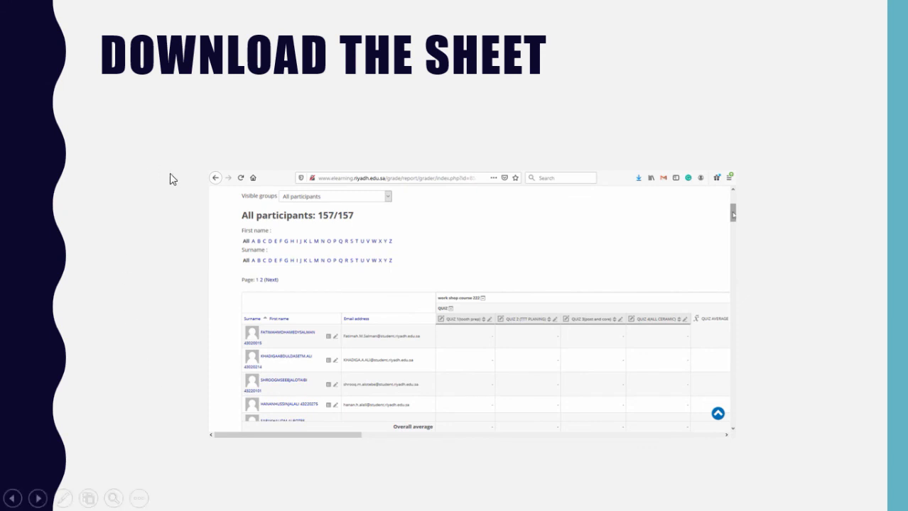
pyautogui.moveTo(242, 299)
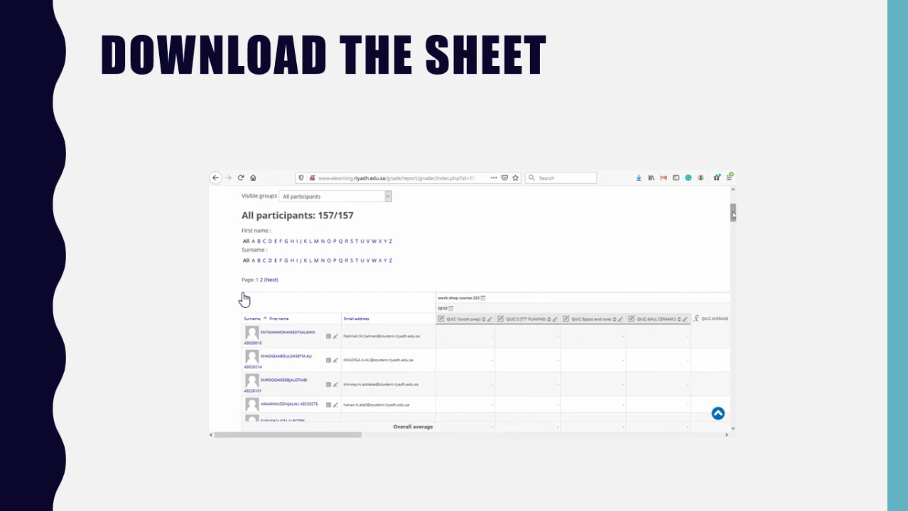
pyautogui.click(38, 498)
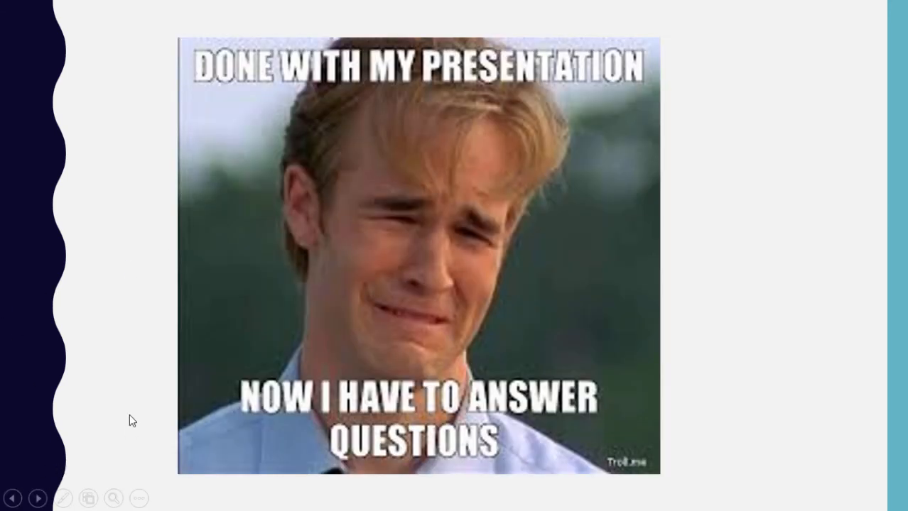
pyautogui.press('Left')
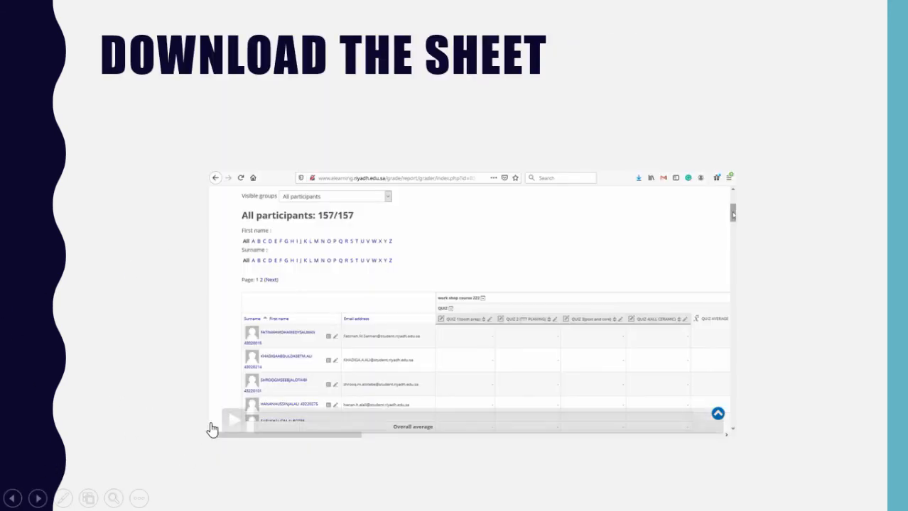
pyautogui.click(229, 414)
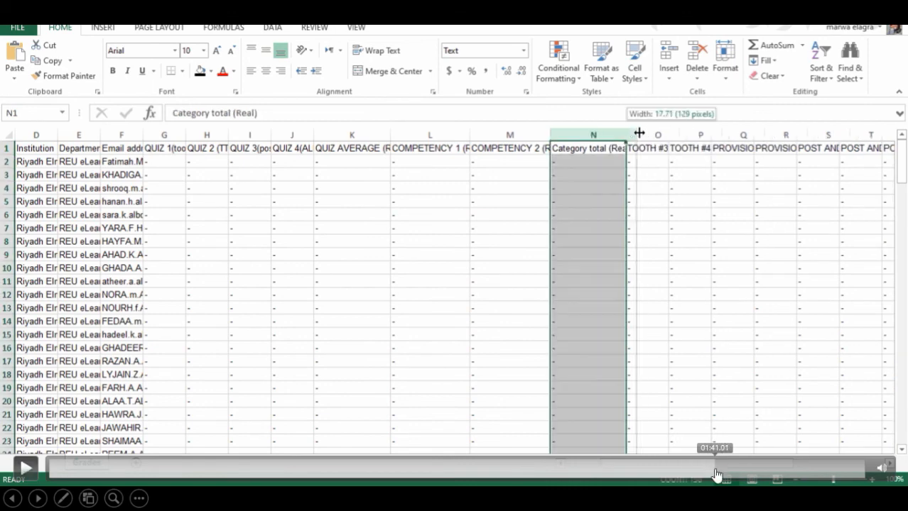
# Step: Skip the sheet download video to near its end and advance to the closing slide
pyautogui.click(844, 470)
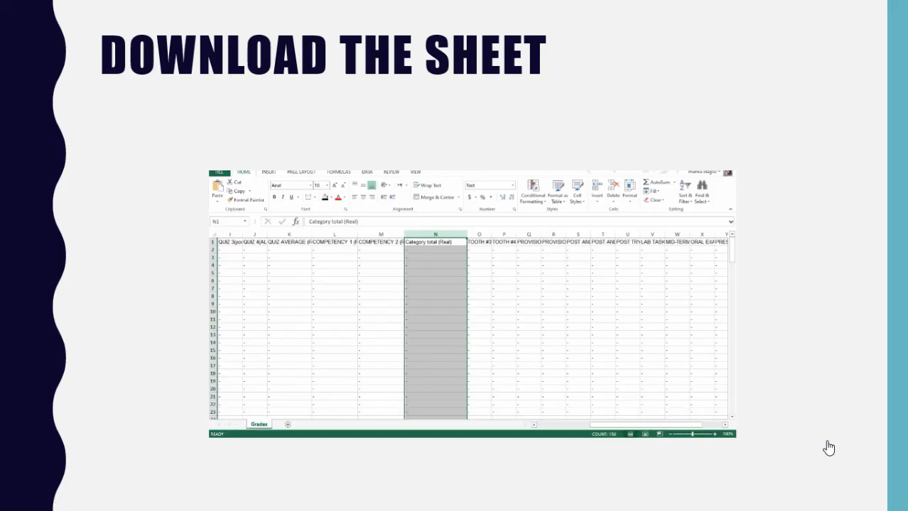
pyautogui.click(829, 448)
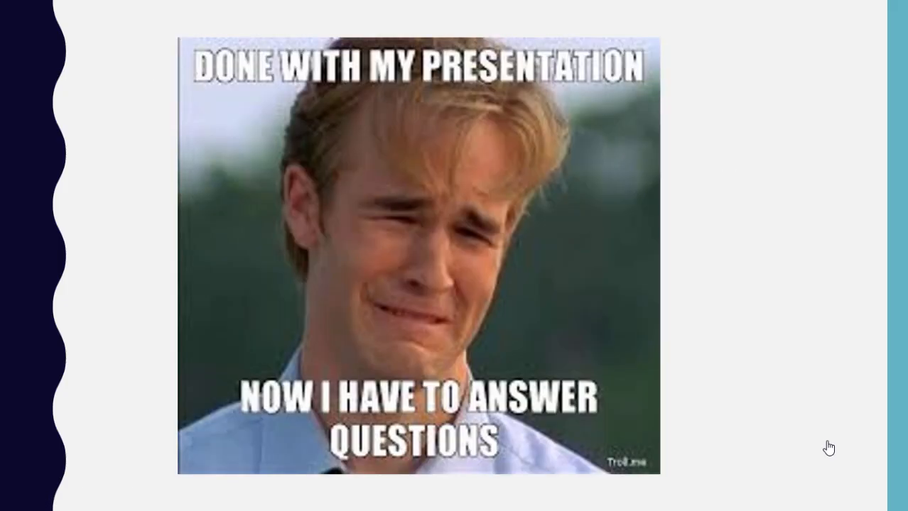